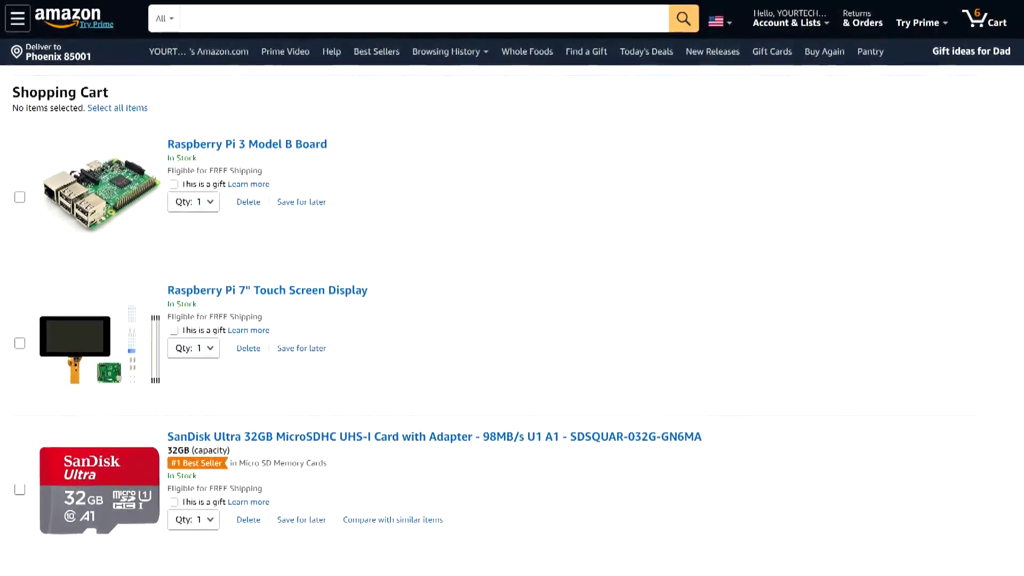
Step: Scroll down through the Amazon cart's tablet parts, including case, fan and power supply, and back up
scroll(512, 288, down, 1)
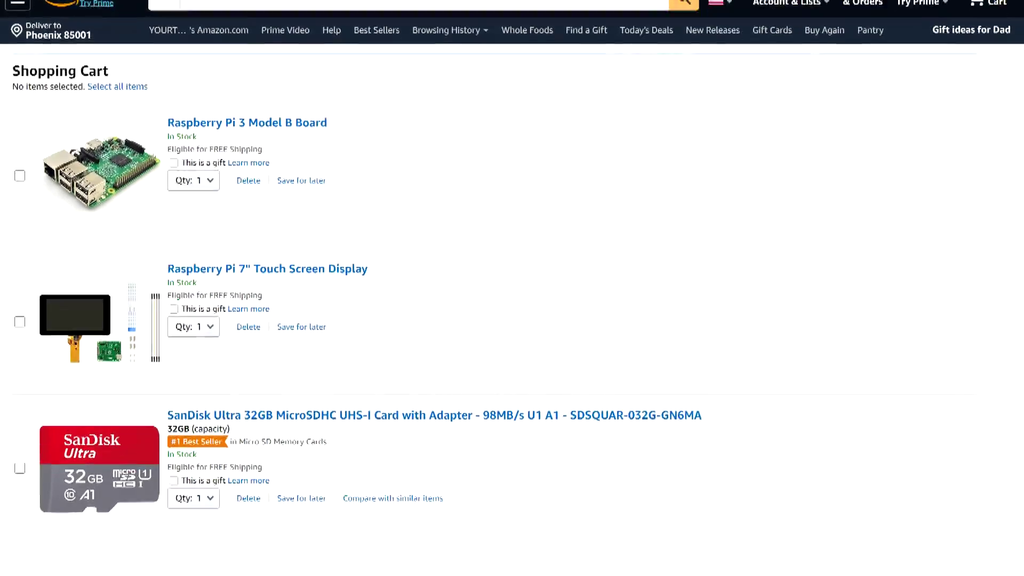
scroll(512, 288, down, 7)
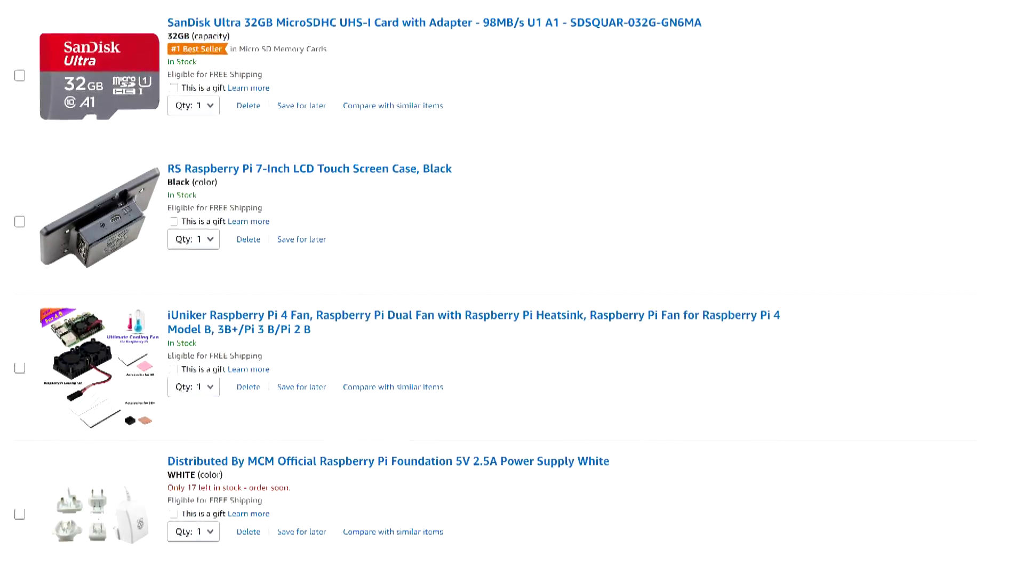
scroll(512, 288, up, 5)
scroll(512, 288, up, 2)
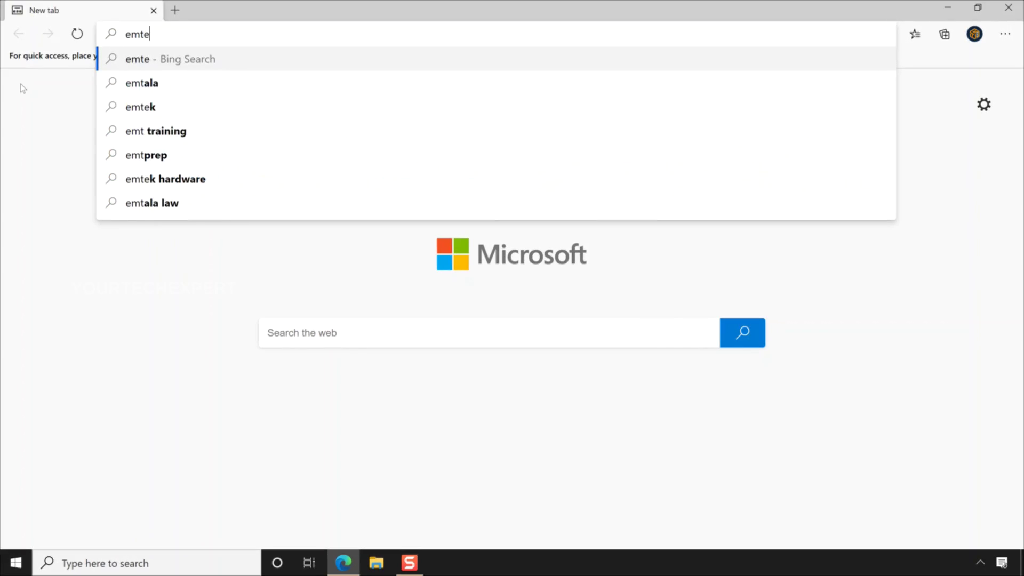
Step: Go to emteria.com in the new Edge tab
text(a.com)
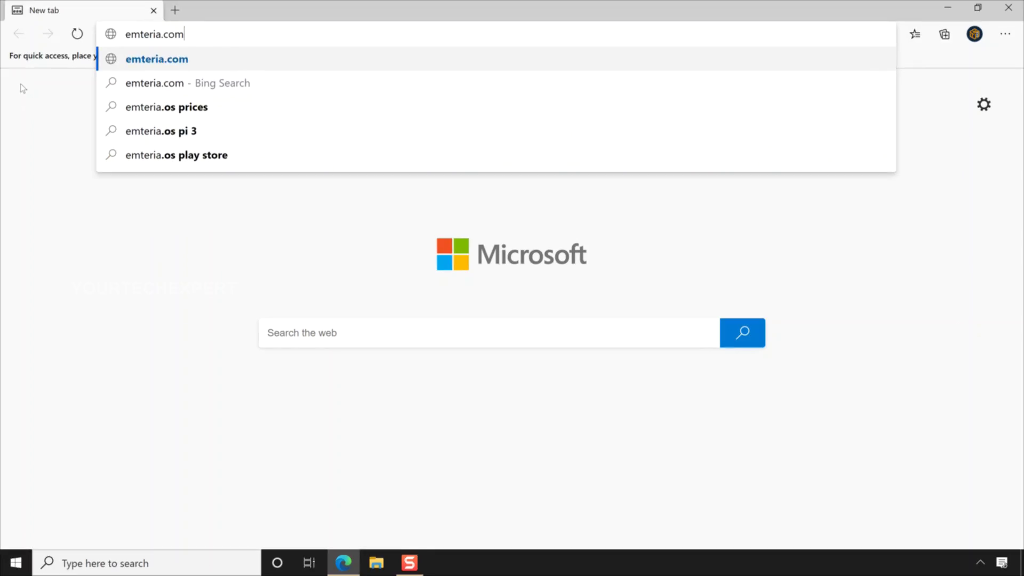
key(Return)
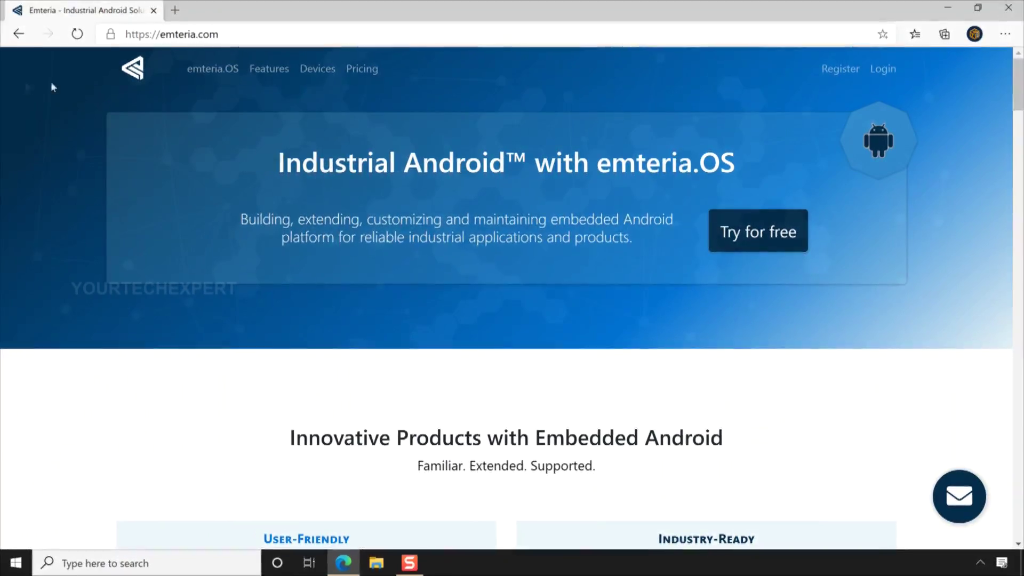
Step: Visit the emteria.OS, Features and Devices sections, scroll the device list, then reach Pricing
click(213, 69)
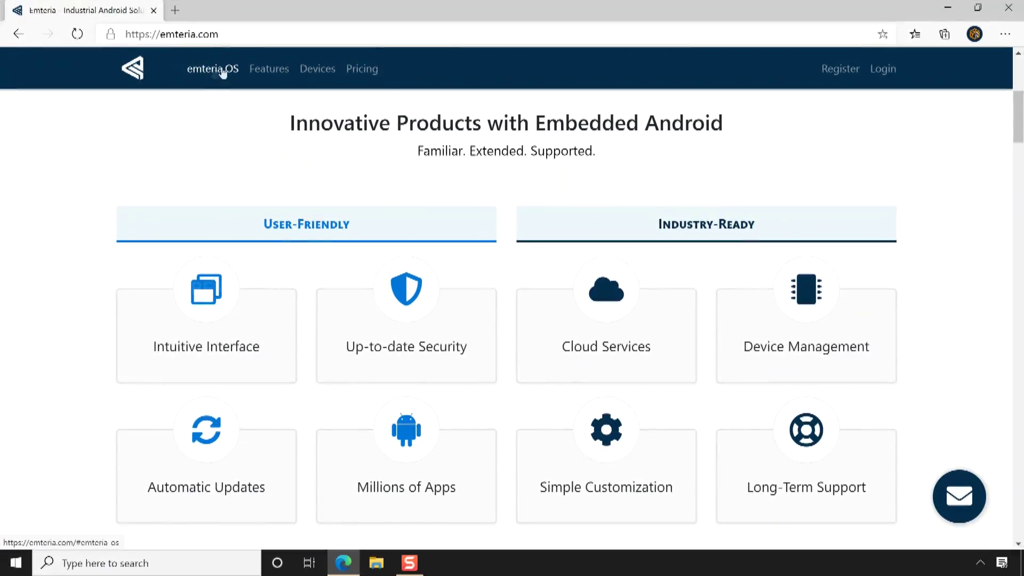
click(272, 72)
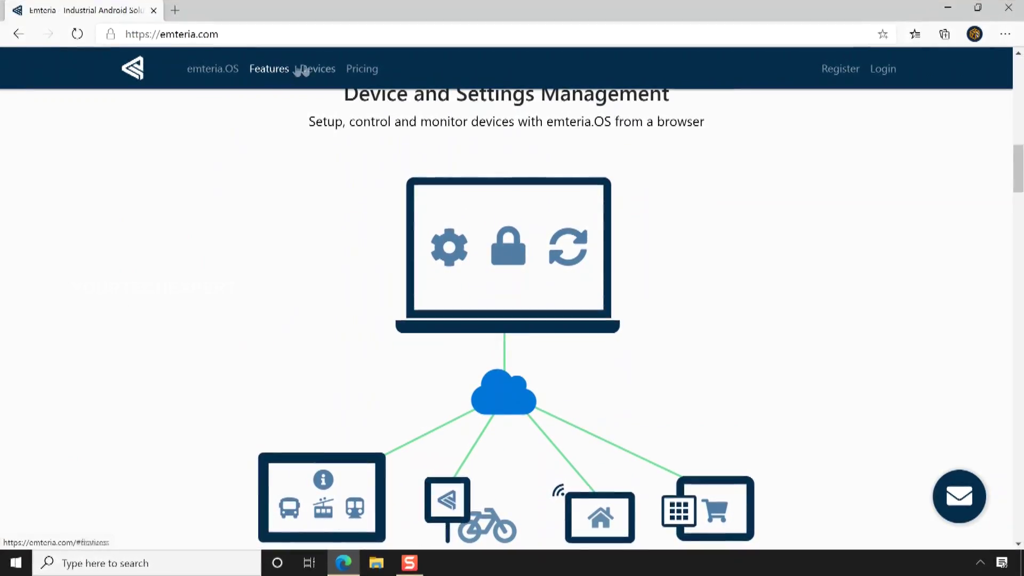
click(319, 70)
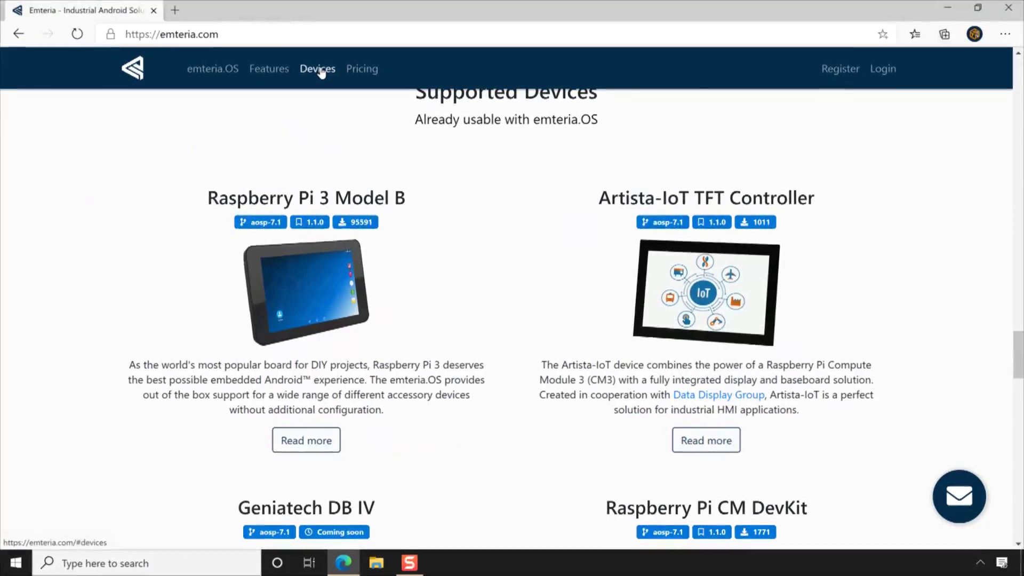
scroll(321, 72, down, 3)
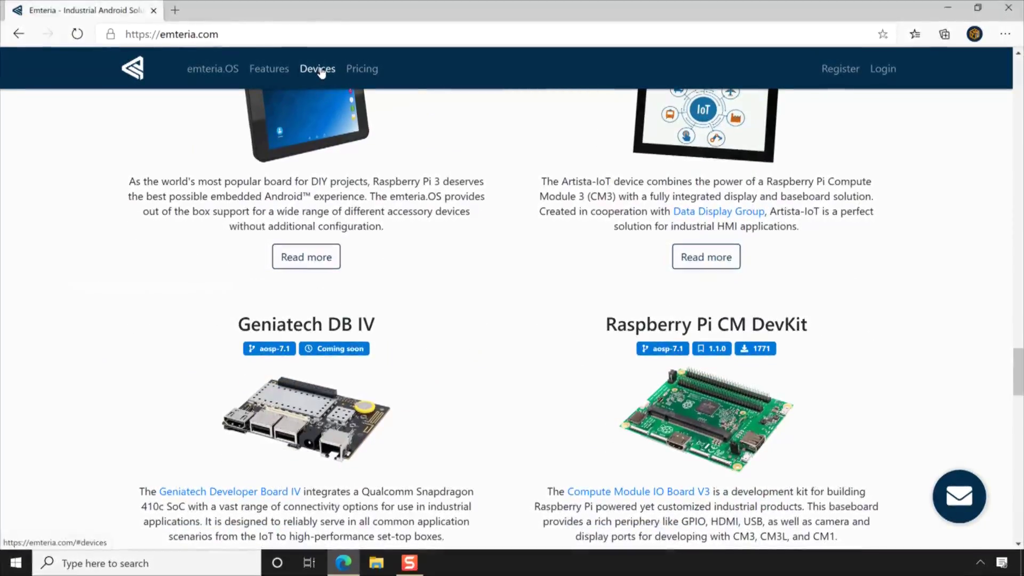
scroll(321, 73, down, 3)
scroll(321, 72, down, 3)
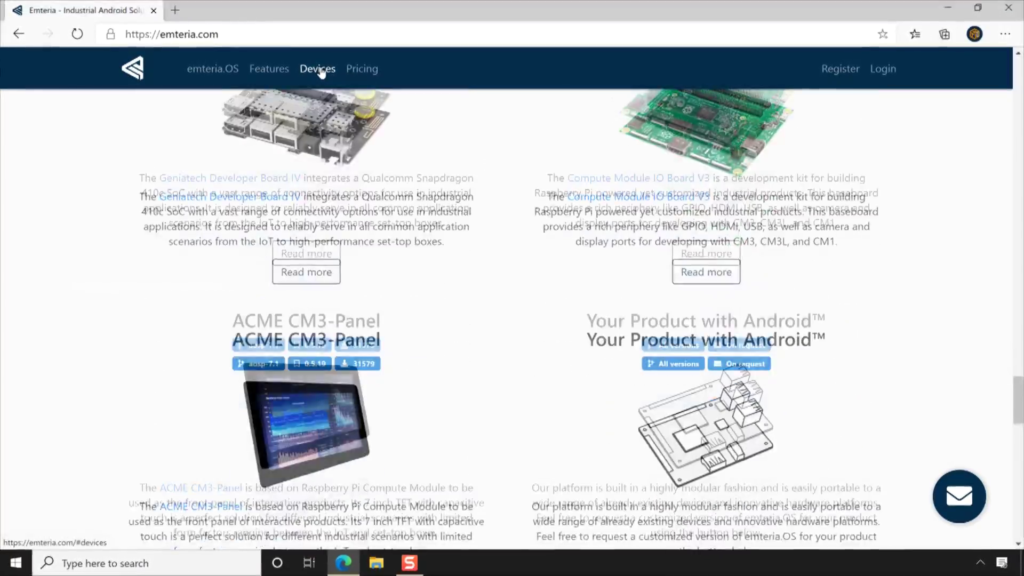
scroll(321, 72, down, 1)
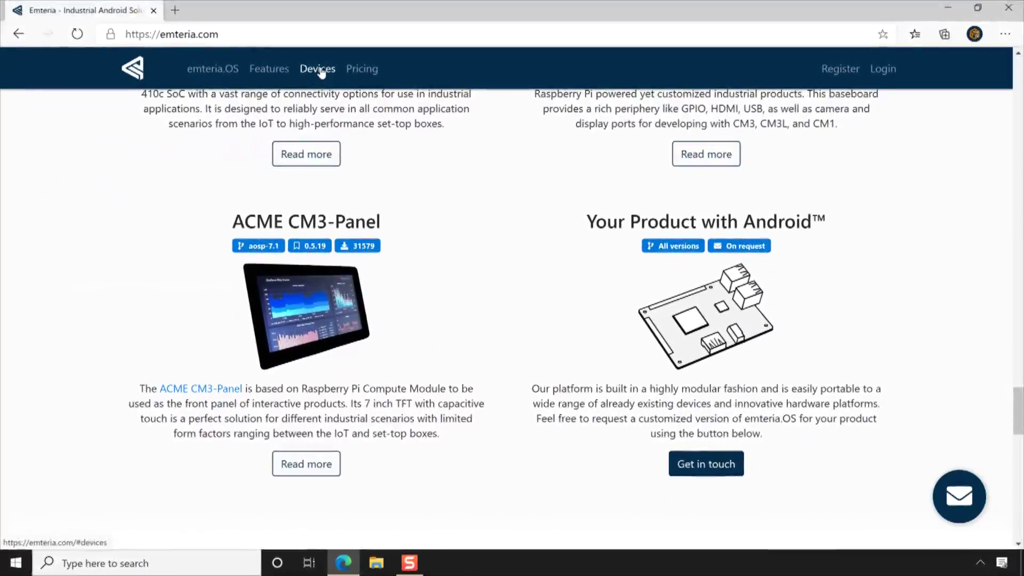
click(364, 74)
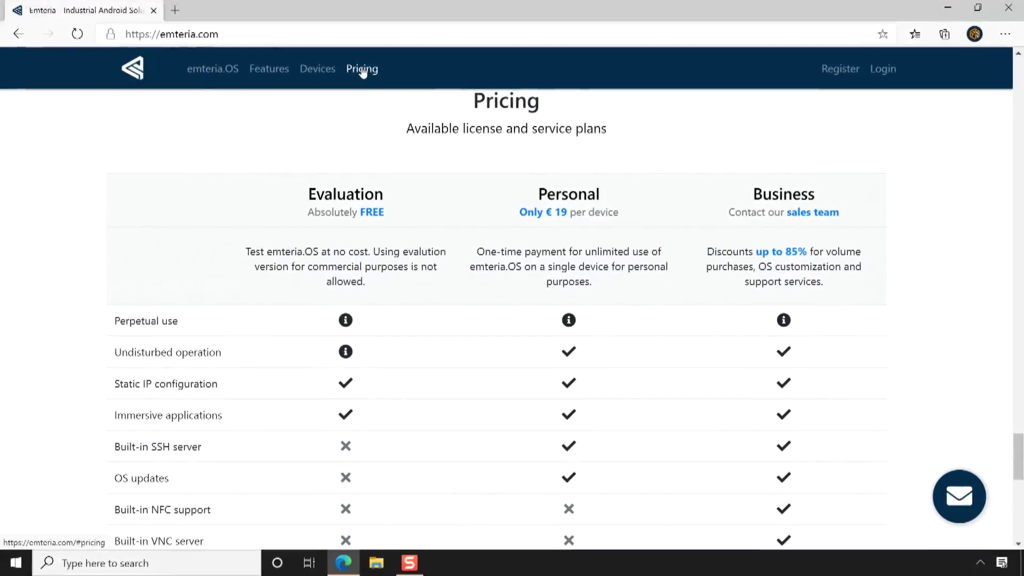
scroll(362, 71, down, 2)
scroll(362, 71, down, 1)
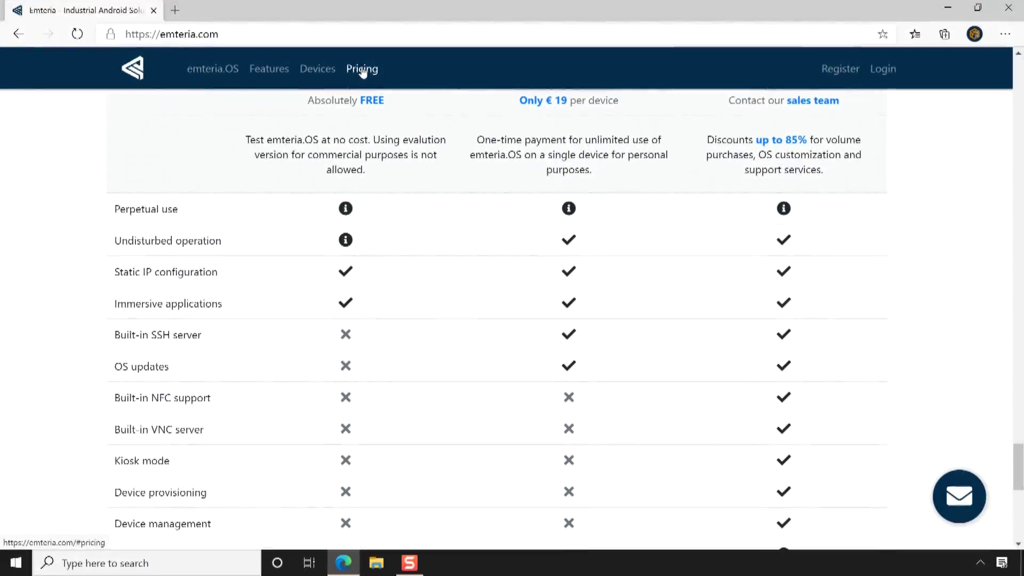
scroll(362, 71, down, 2)
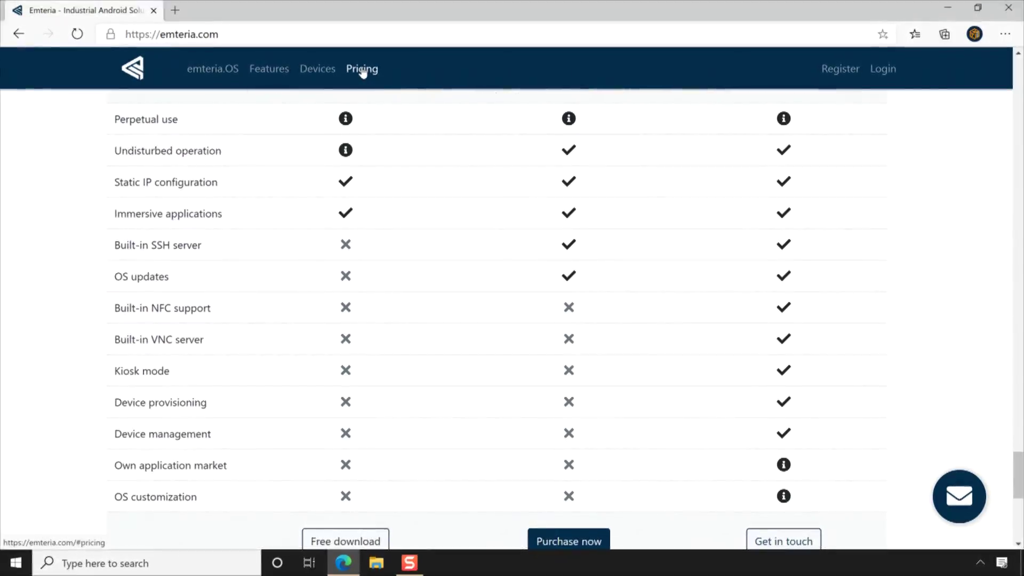
scroll(362, 71, down, 2)
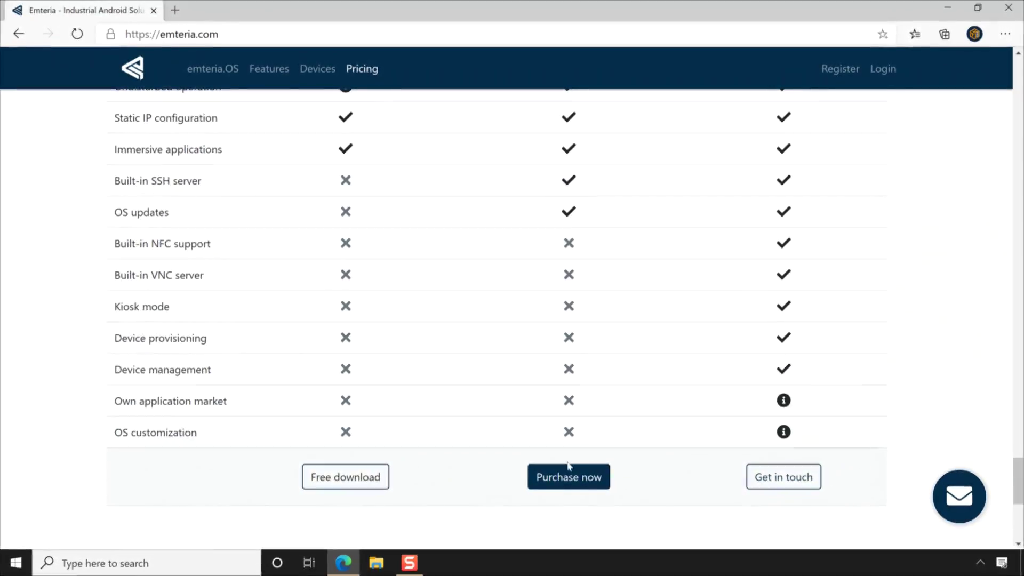
click(576, 483)
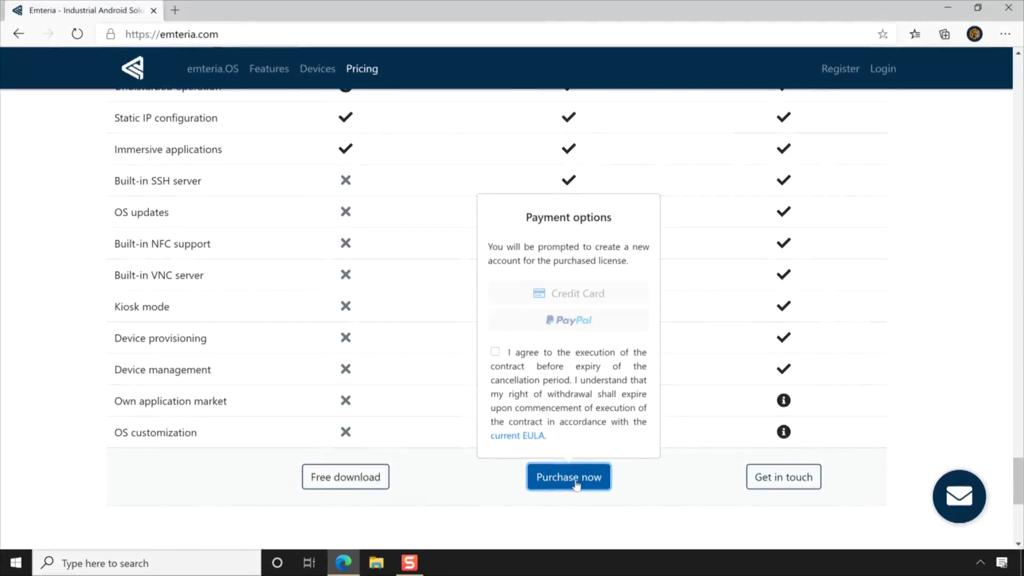
click(495, 354)
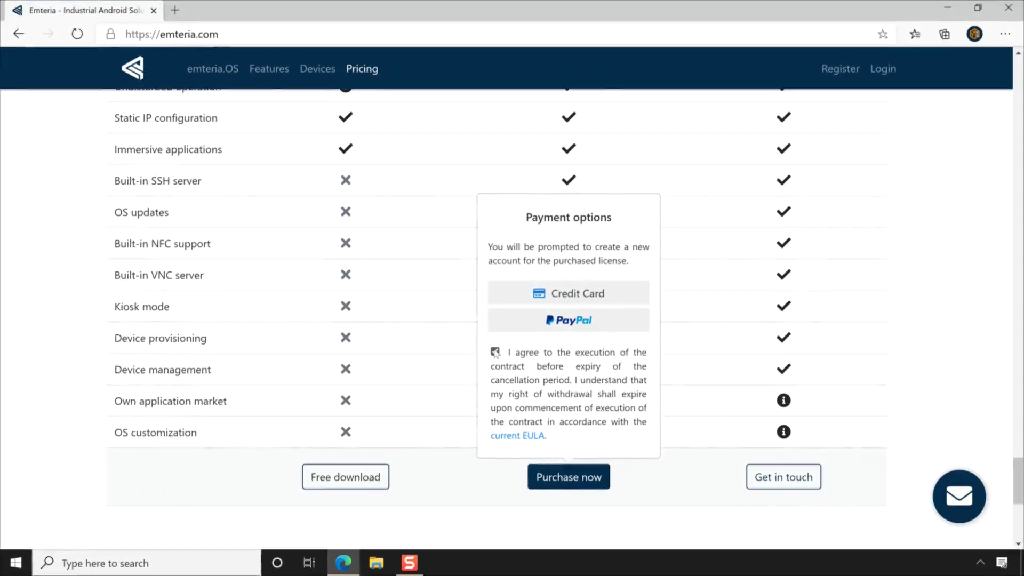
click(495, 352)
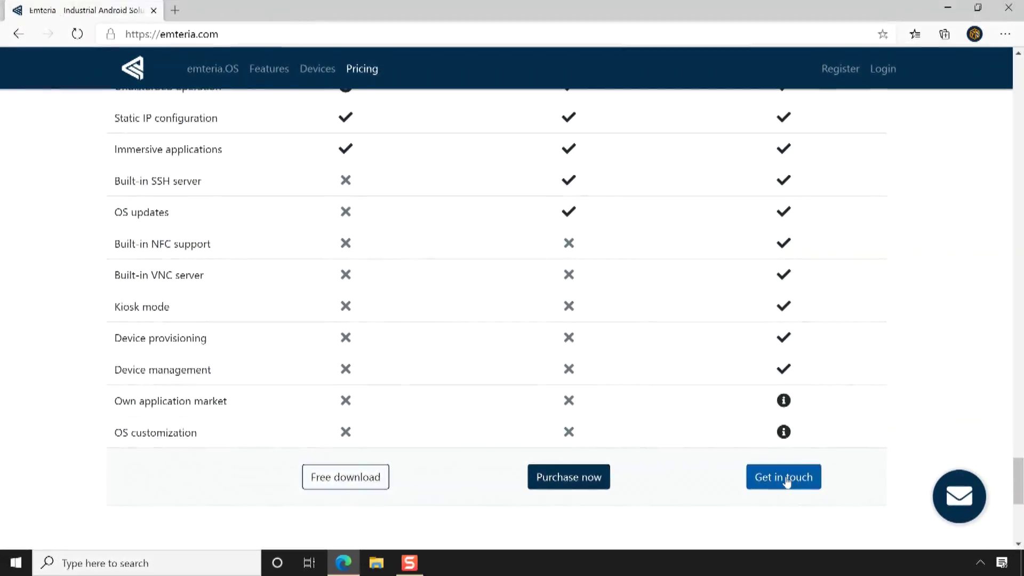
scroll(788, 480, up, 15)
scroll(787, 481, up, 15)
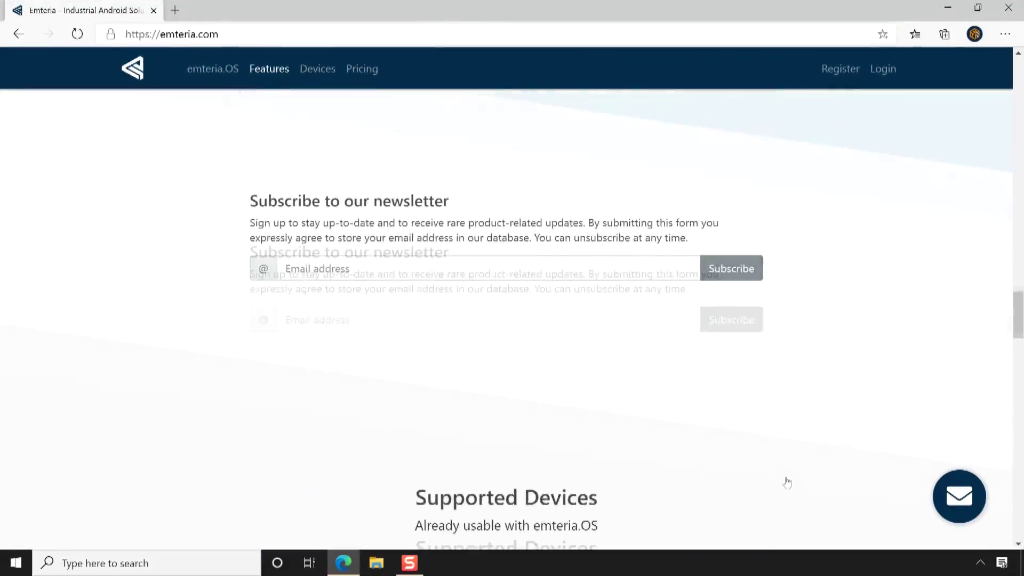
scroll(787, 482, up, 10)
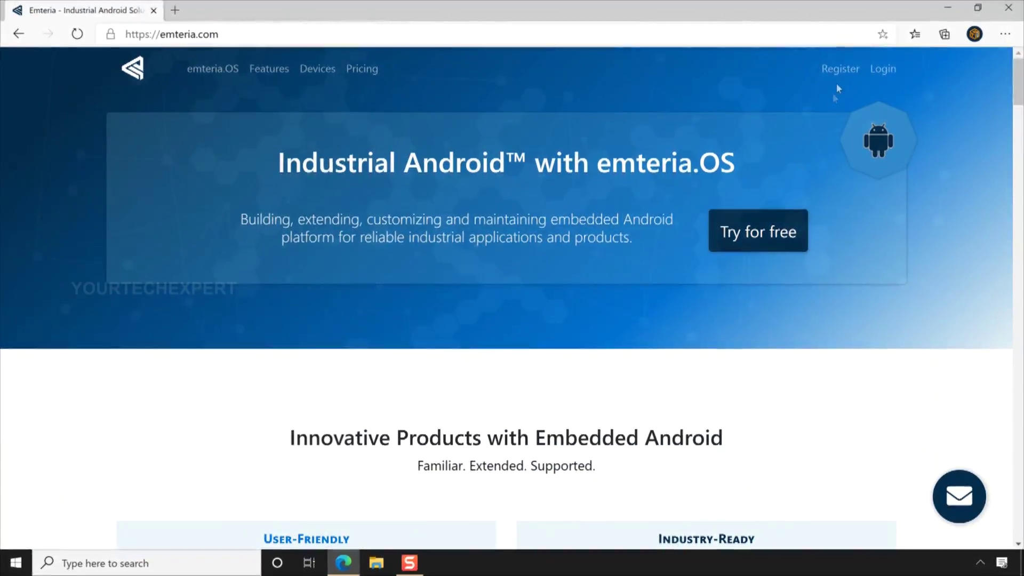
Step: Submit the top-bar Register form with the account's e-mail address
click(841, 70)
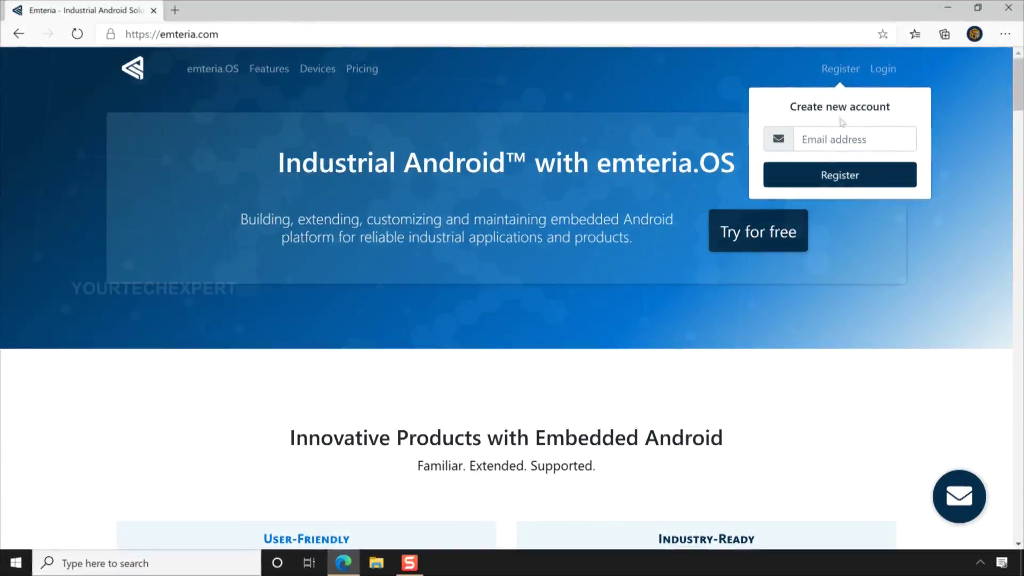
click(846, 137)
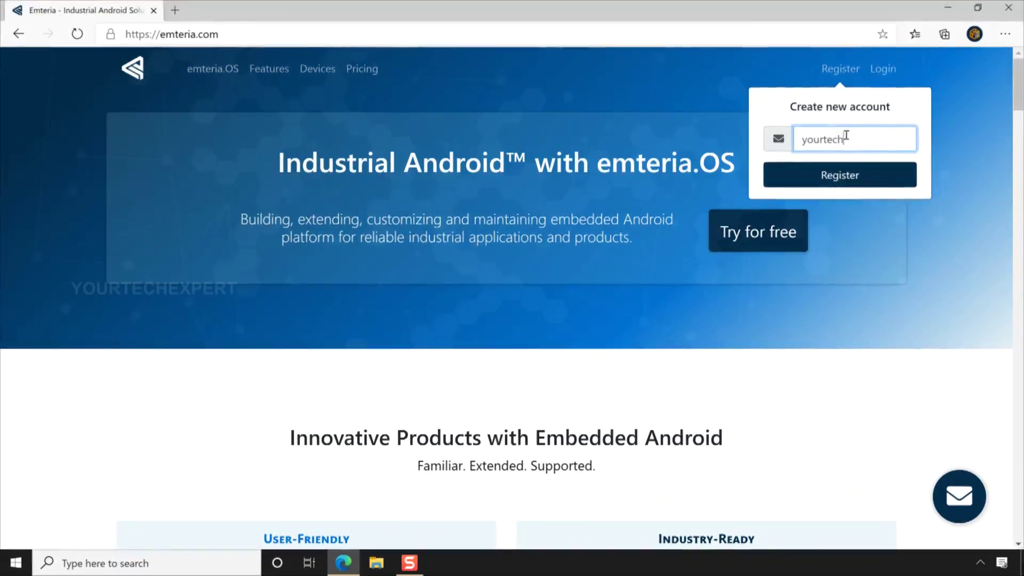
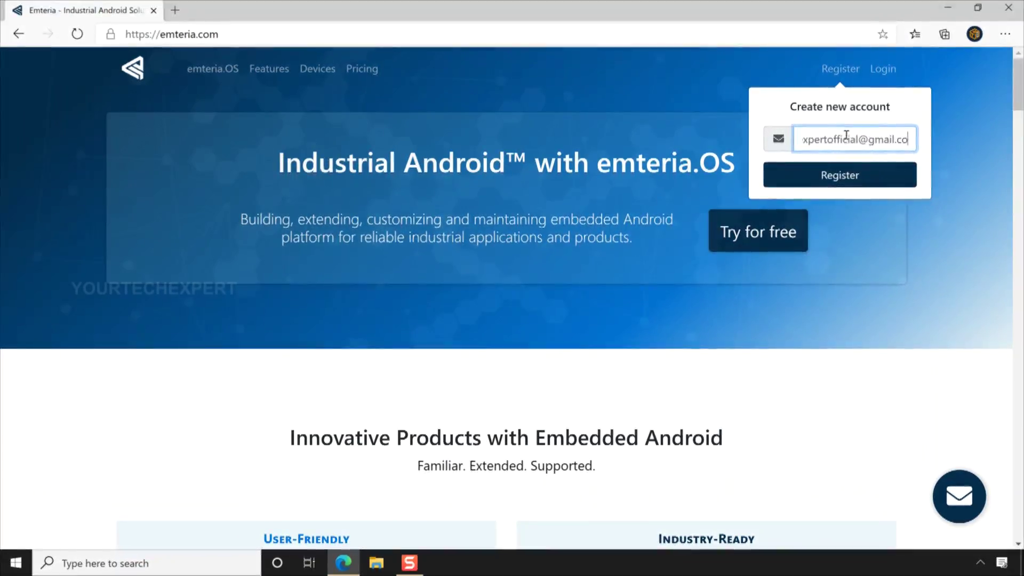
click(842, 176)
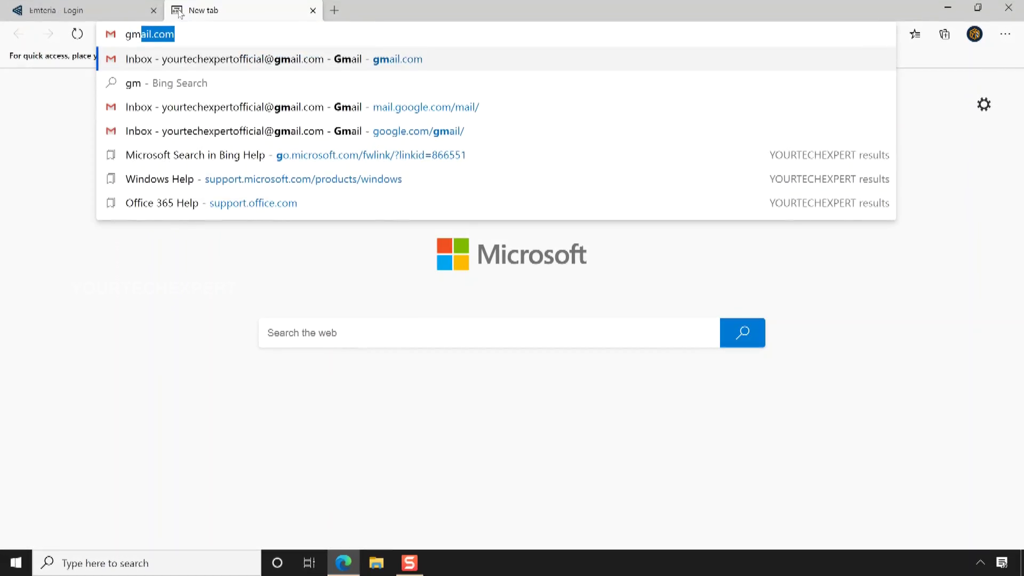
Step: Load the Gmail inbox and open emteria's 'Your emteria account' message
key(Return)
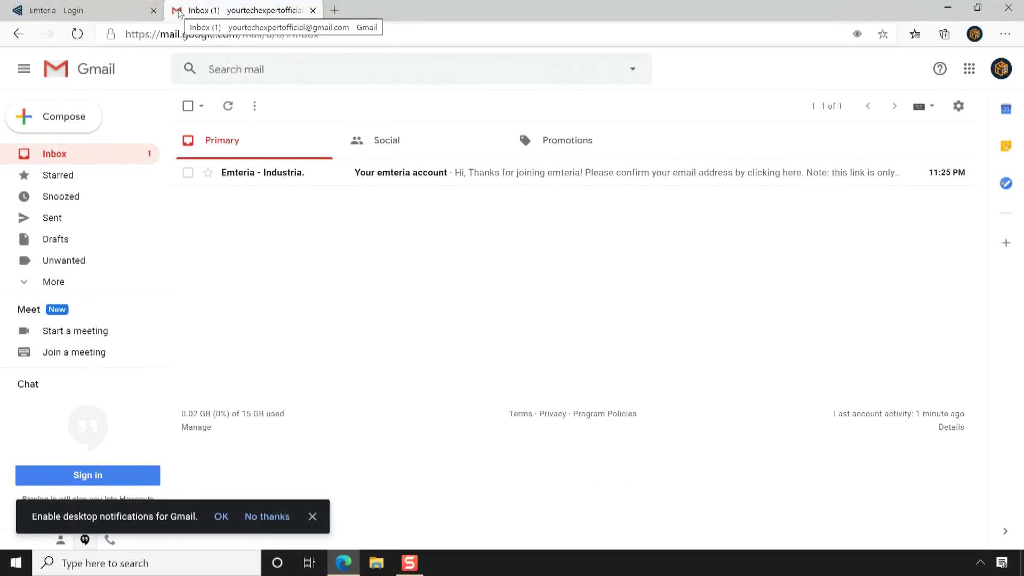
click(281, 172)
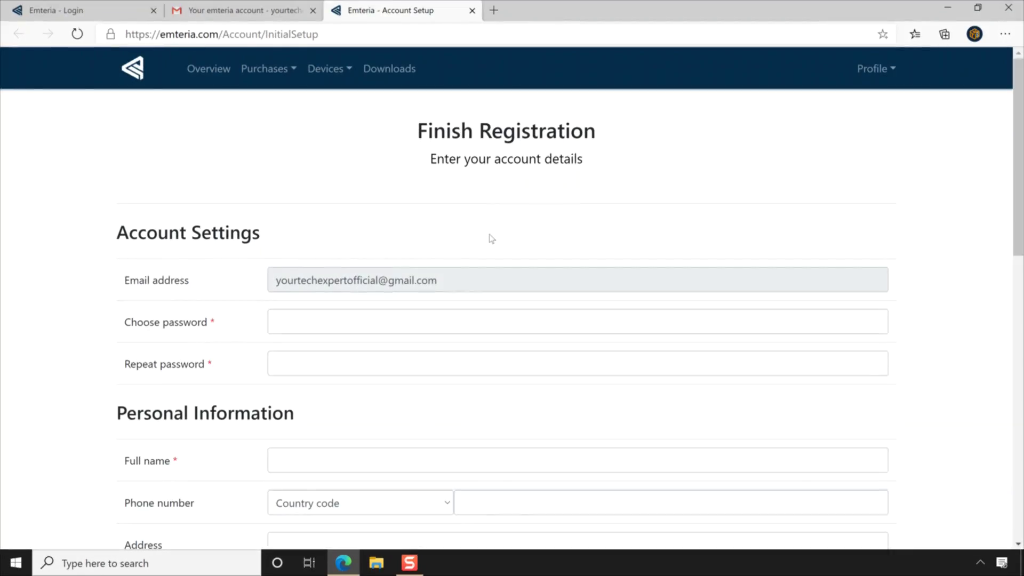
Step: Enter the new account password in both password fields
scroll(491, 239, down, 3)
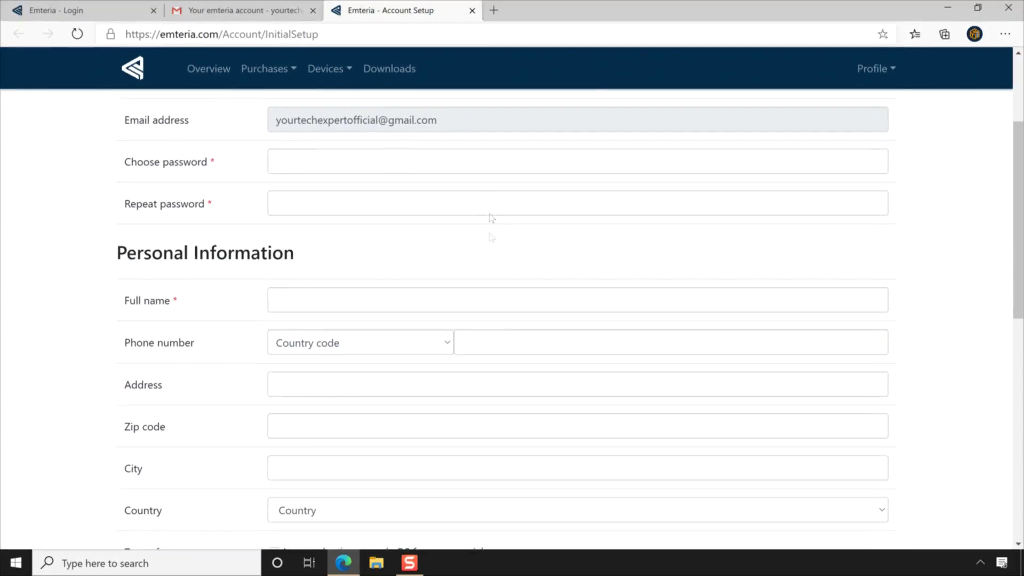
click(497, 170)
text(•••••)
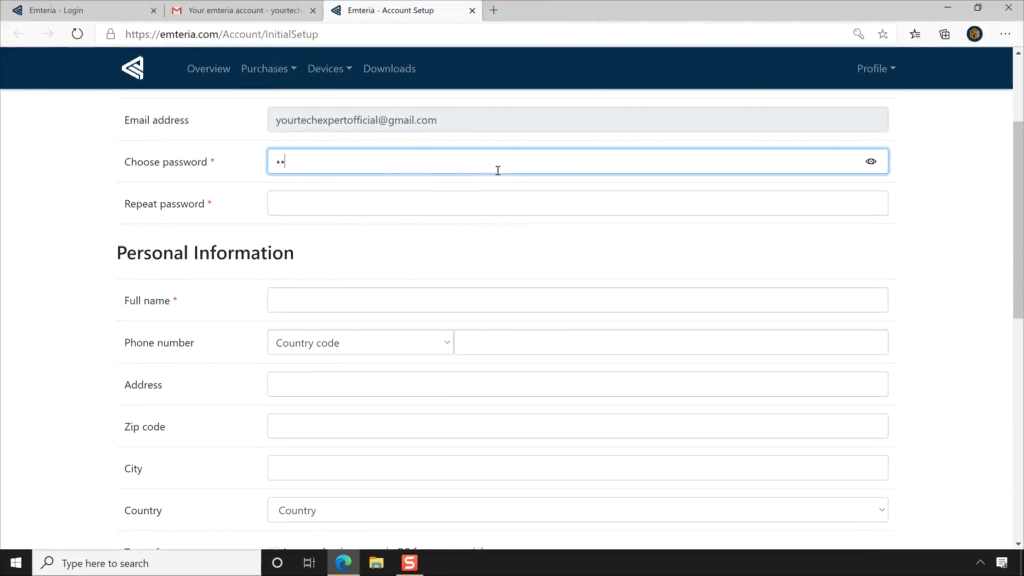
text(•••••••••••)
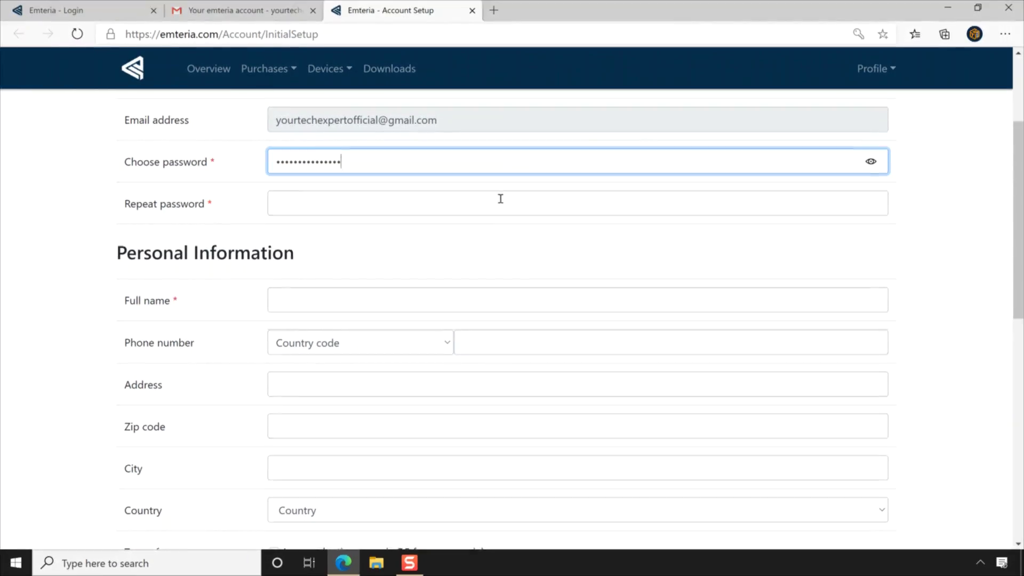
click(501, 199)
text(••••••••)
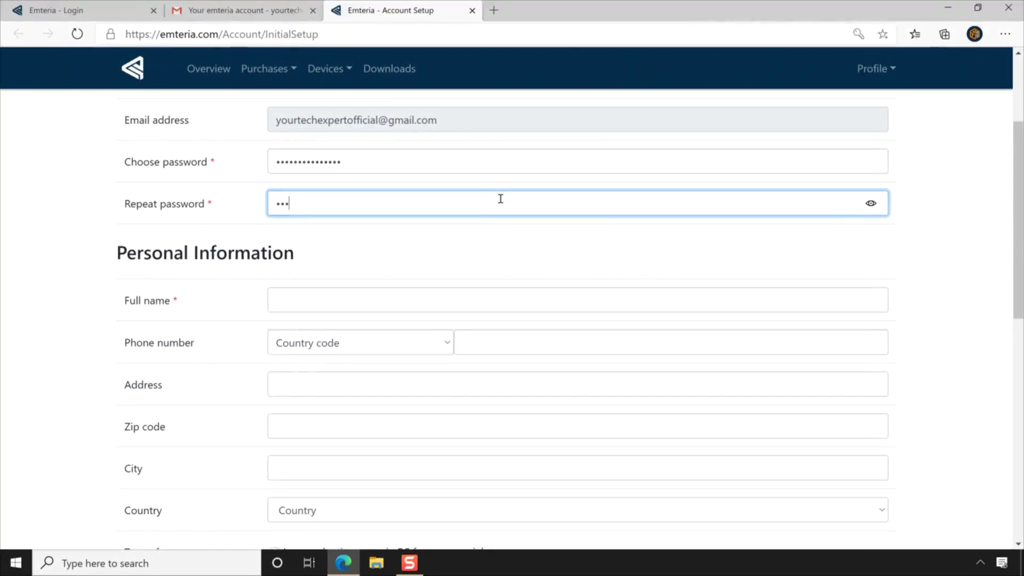
text(•••••••)
Step: Fill in the full name and mark usage as commercial evaluation of emteria.OS
click(506, 298)
text(YO)
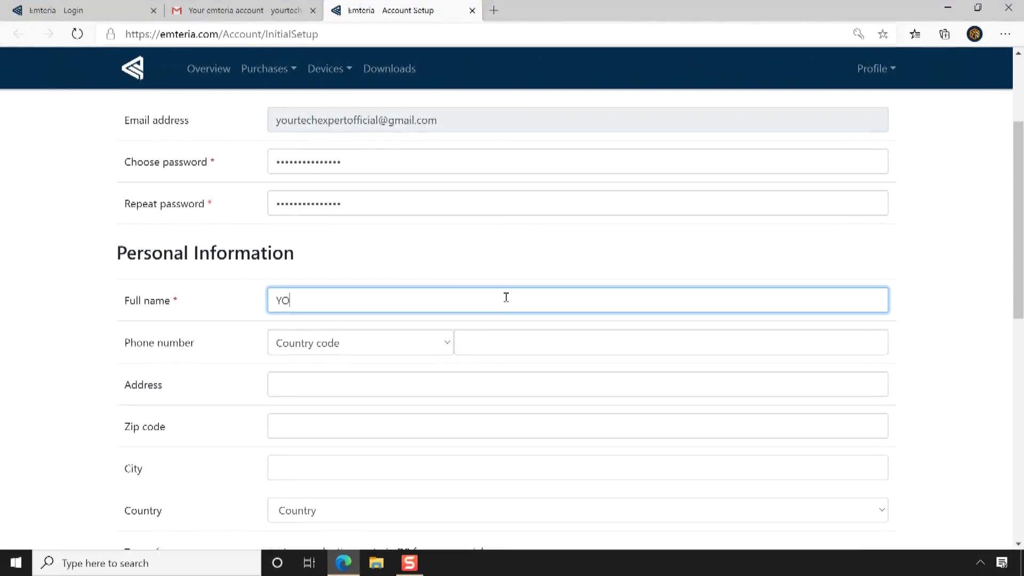
text(URTECHEXPERT)
scroll(506, 298, down, 4)
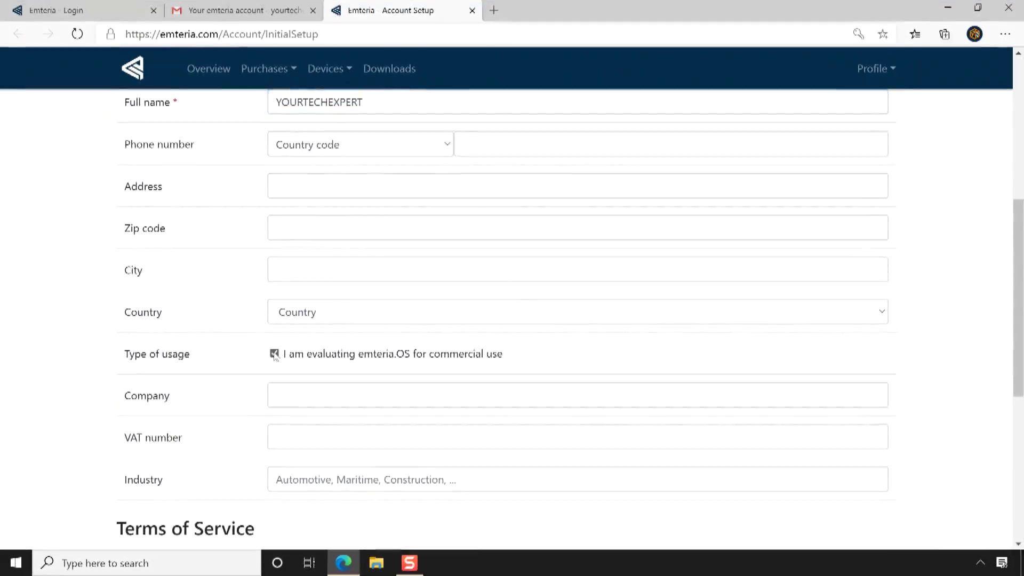
click(275, 354)
scroll(275, 356, down, 4)
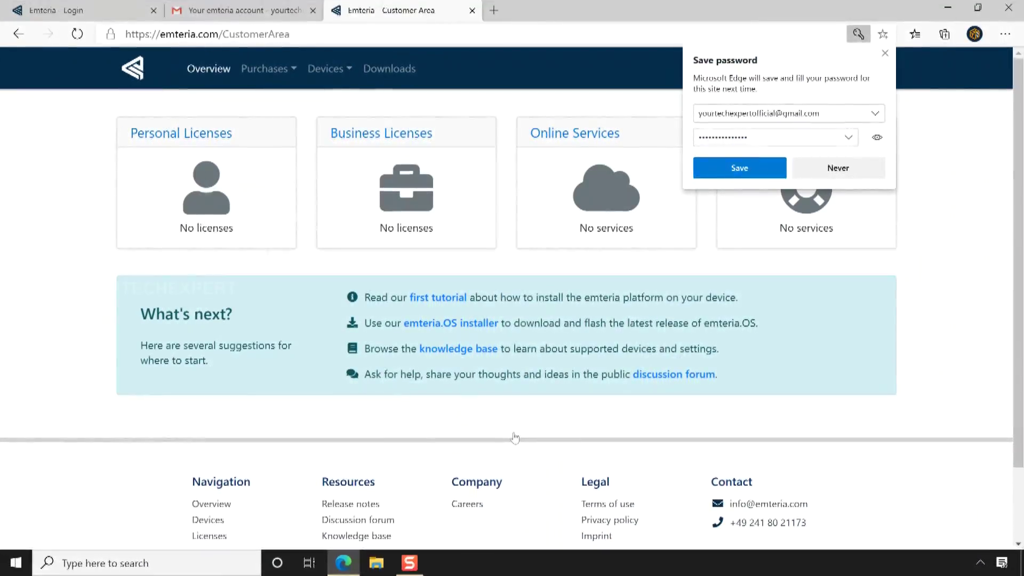
Step: Decline Edge's offer to save the password
click(833, 169)
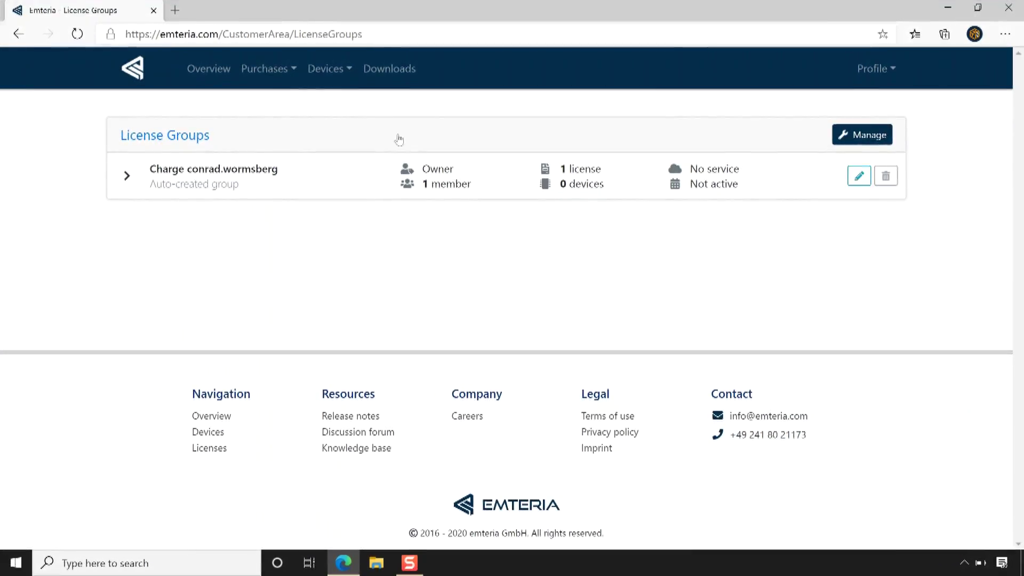
Step: Go to the emteria portal's Downloads page for the Windows x64 installer
click(397, 74)
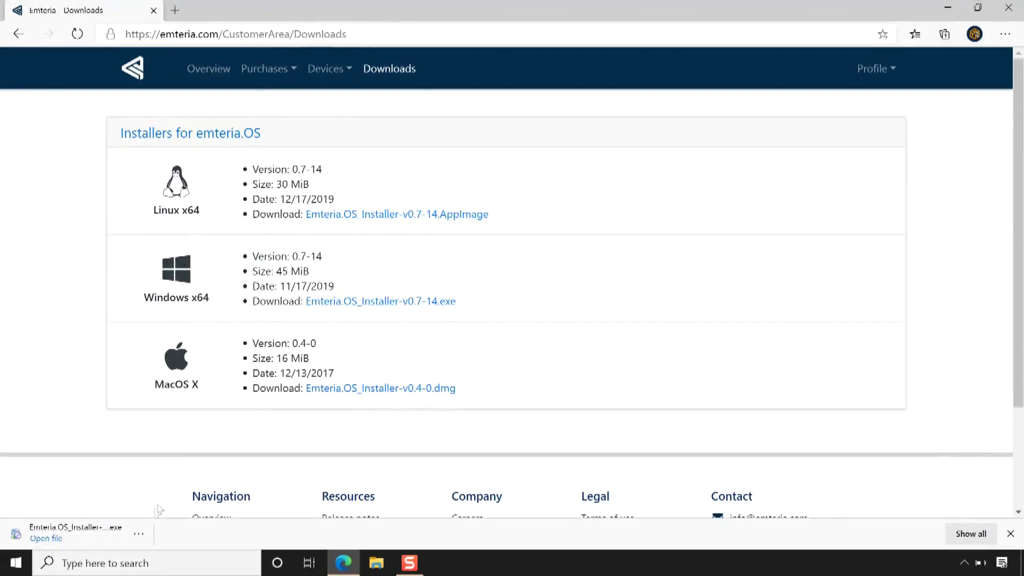
Step: Launch the downloaded Emteria.OS_Installer-v0.7-14.exe from its Downloads folder
click(140, 533)
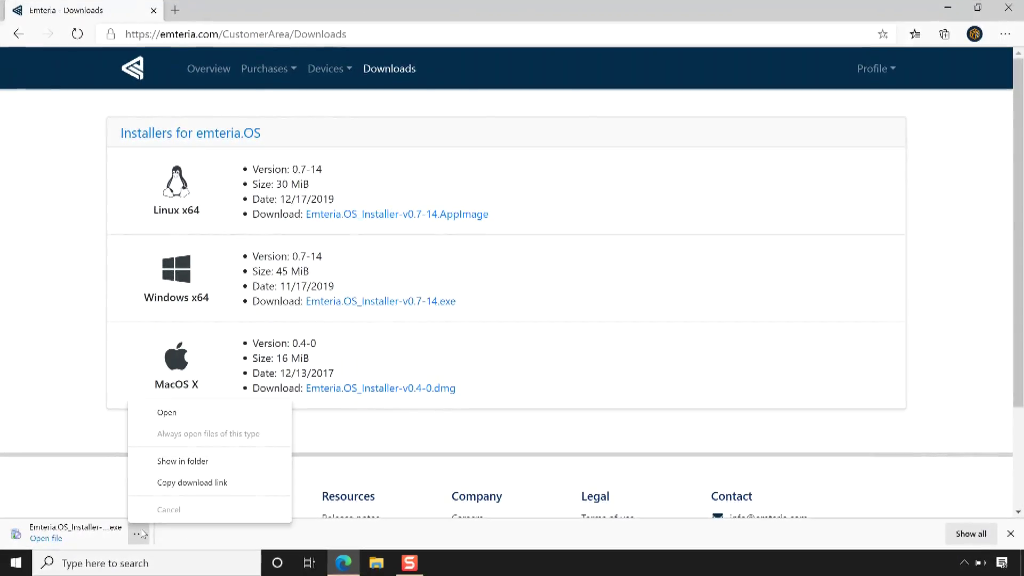
click(173, 461)
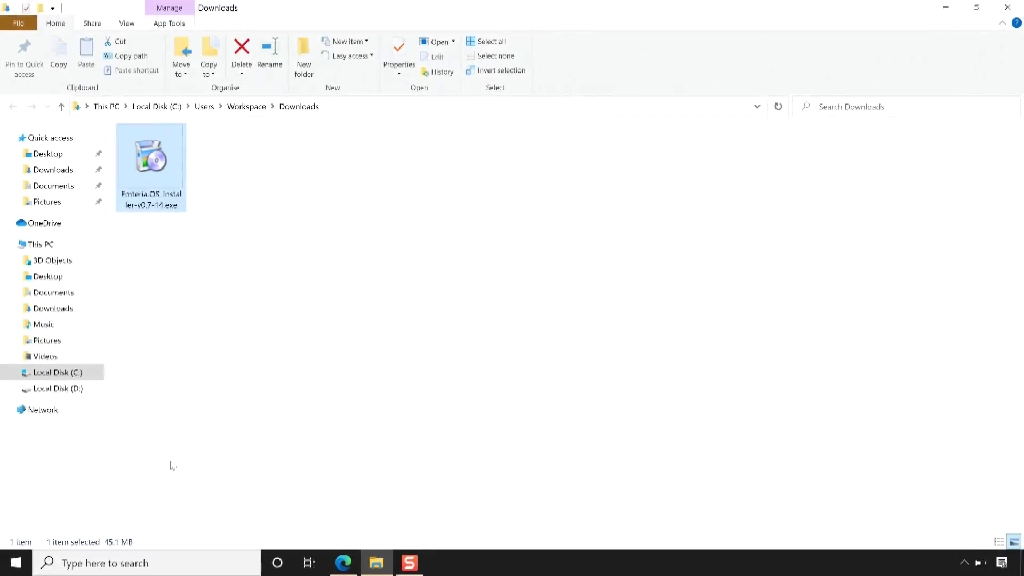
double_click(153, 168)
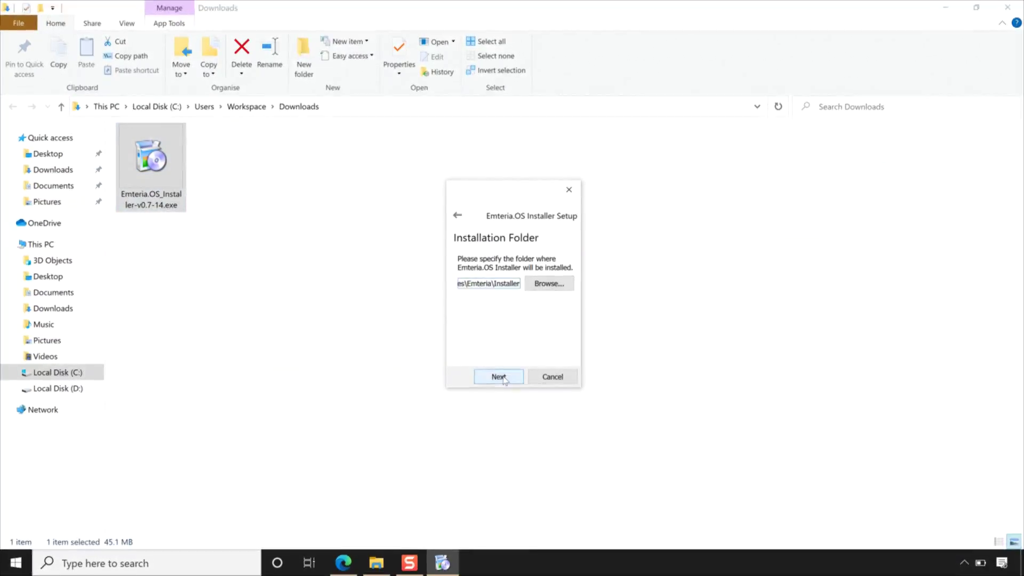
Step: Install into C:\Program Files\Emteria\Installer with the license accepted, then close setup and Downloads folder
drag(580, 388, 716, 410)
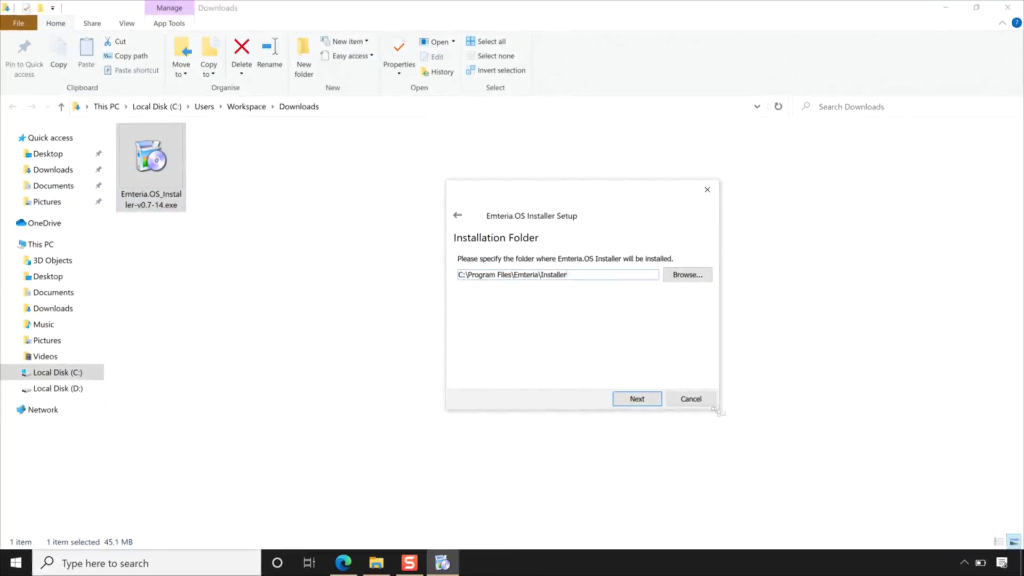
click(637, 400)
click(637, 399)
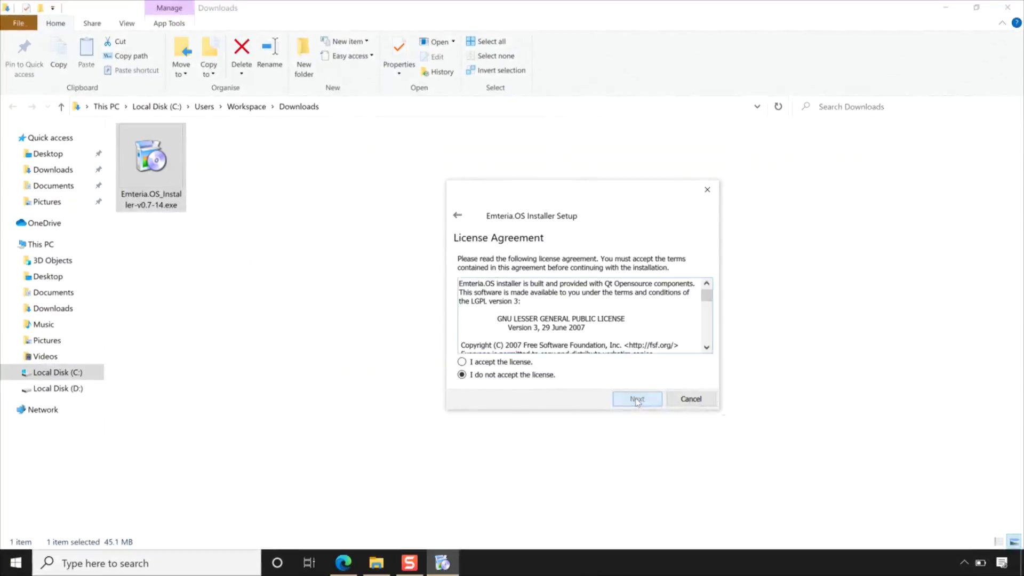
click(462, 363)
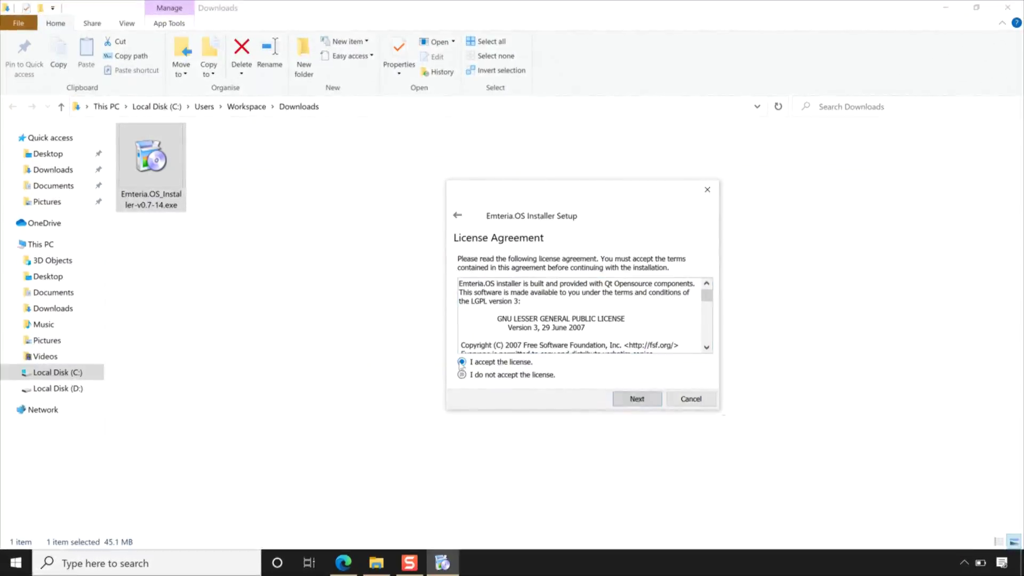
click(637, 400)
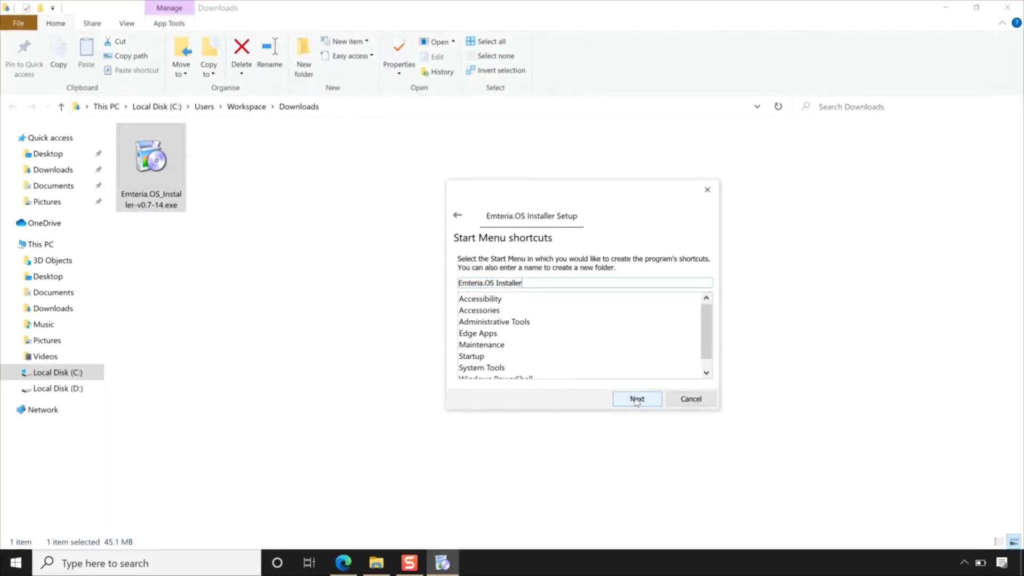
click(637, 400)
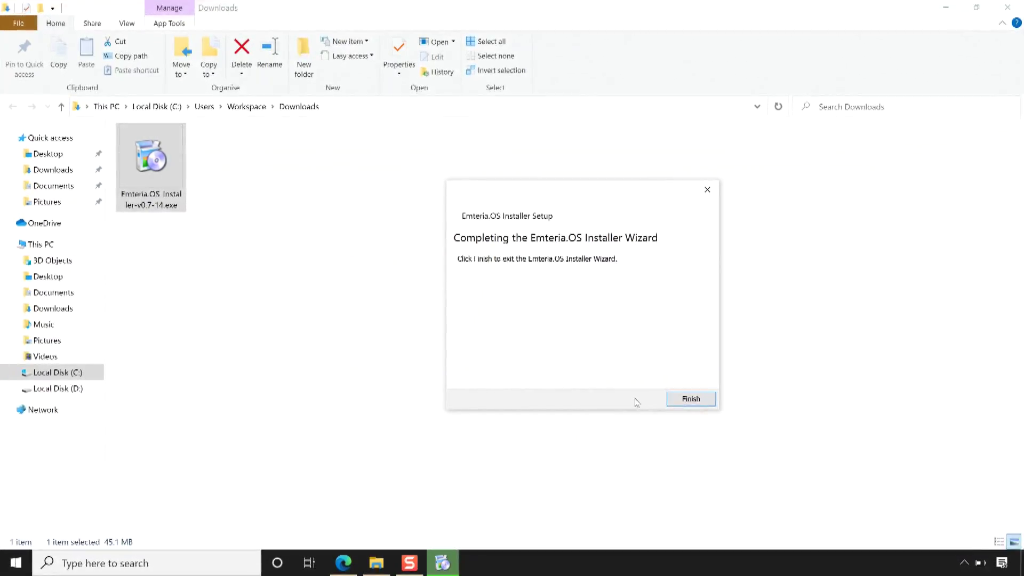
click(690, 399)
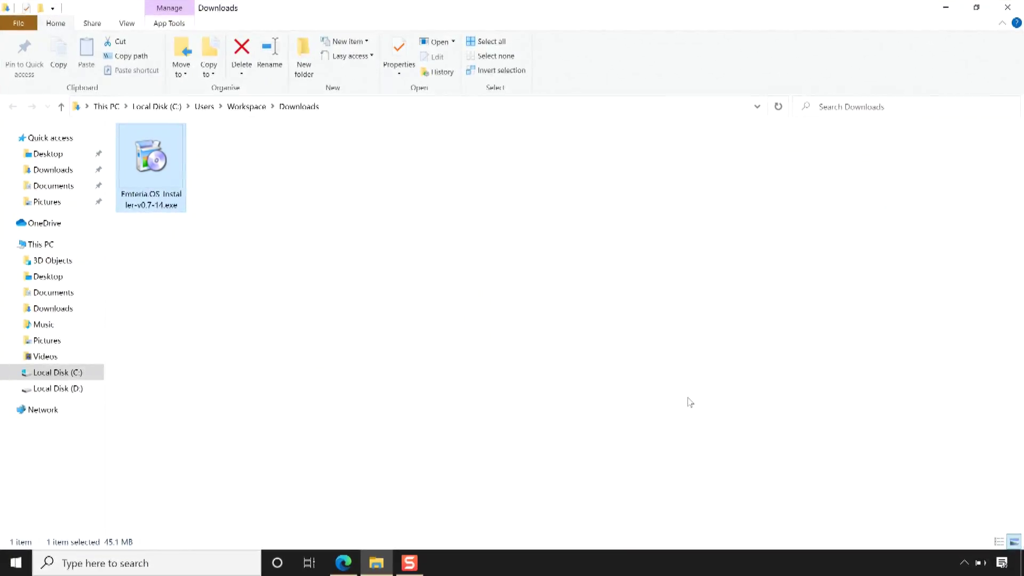
click(1007, 7)
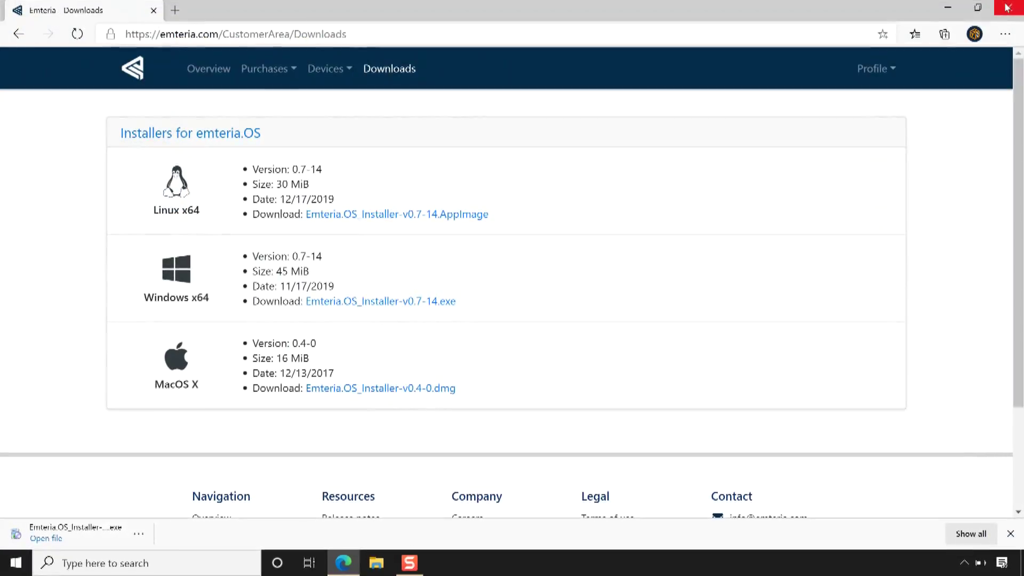
Step: Launch the Emteria Installer app from the Start menu's Emteria.OS Installer folder
click(948, 7)
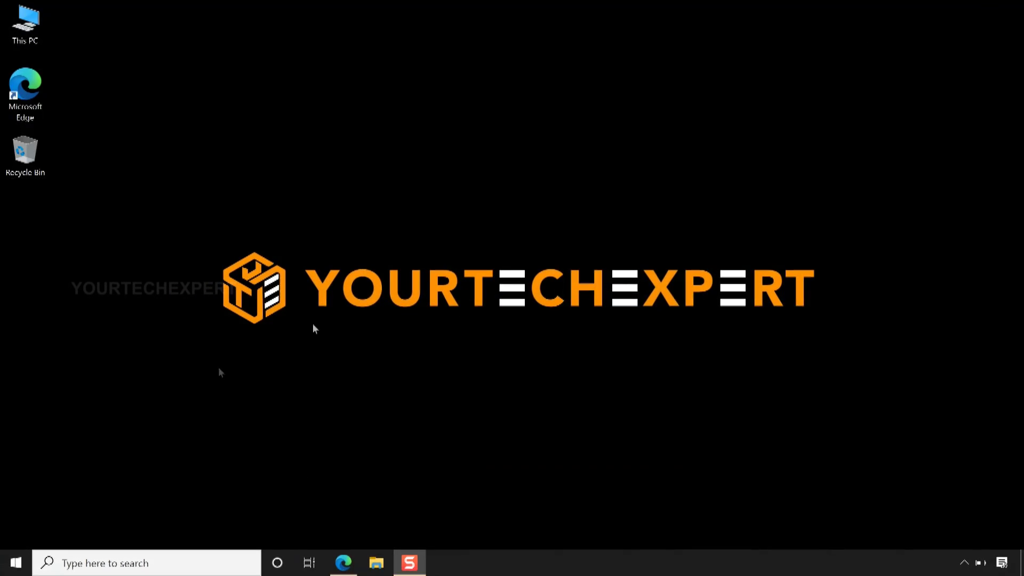
click(15, 562)
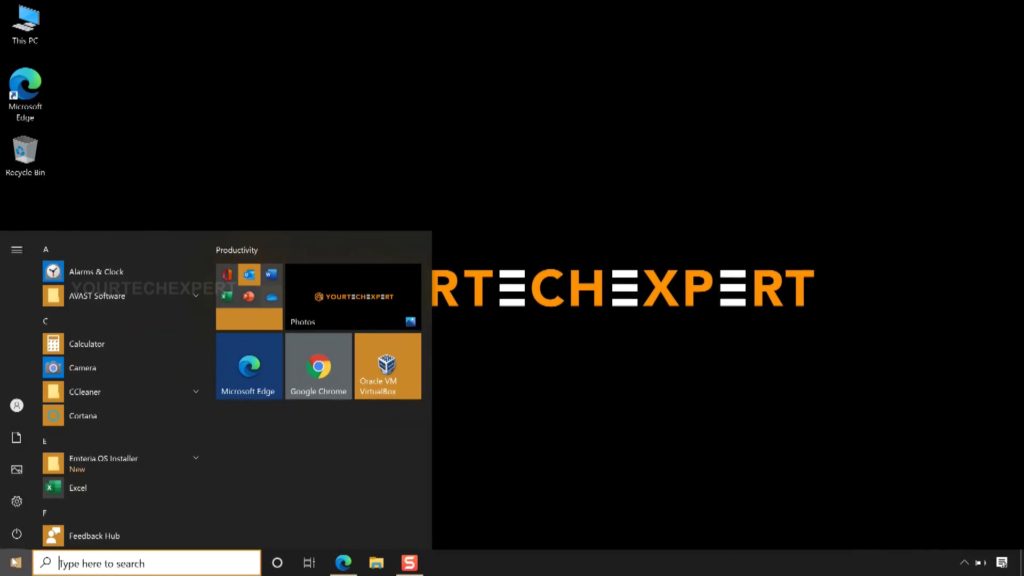
click(131, 463)
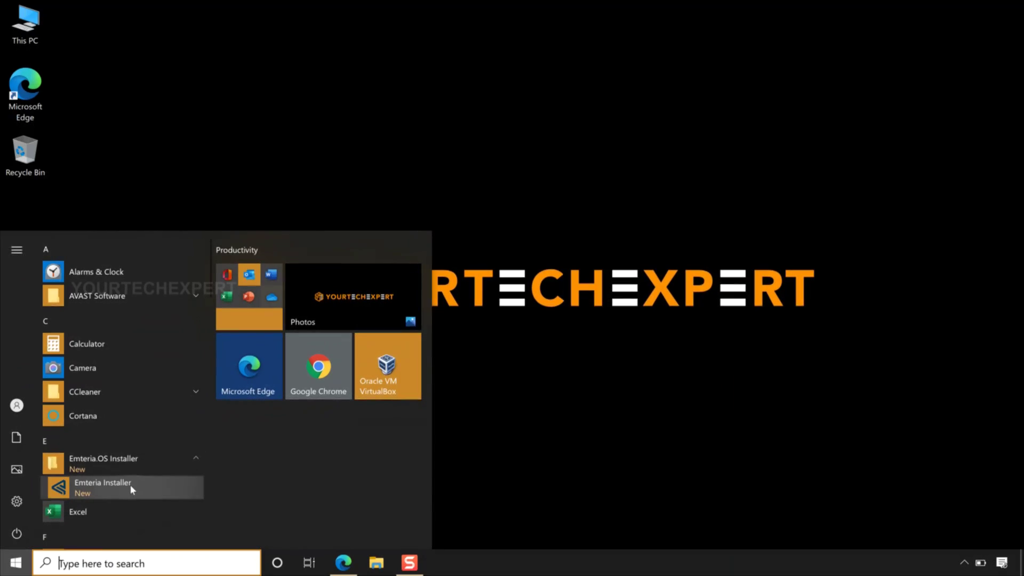
click(130, 487)
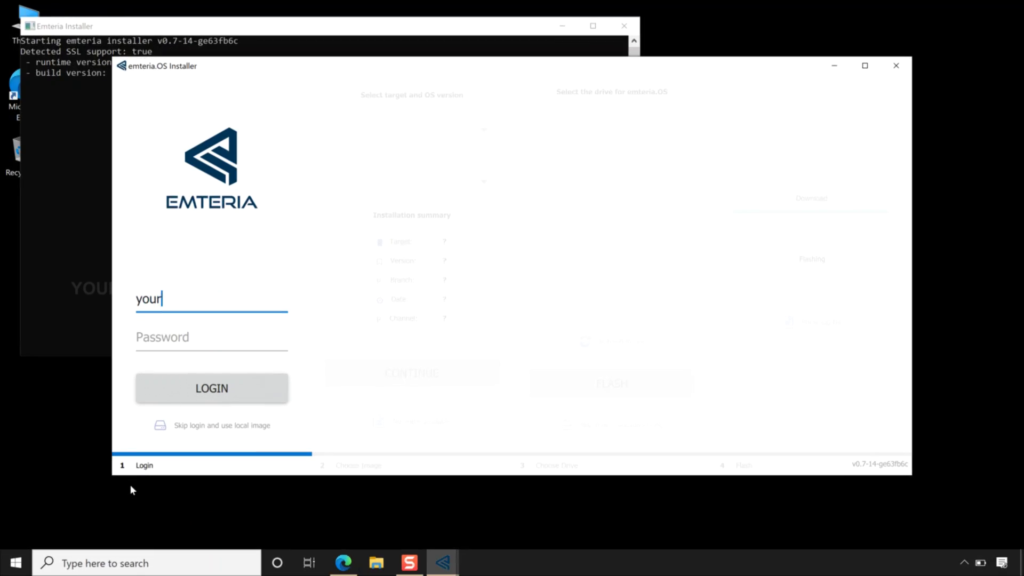
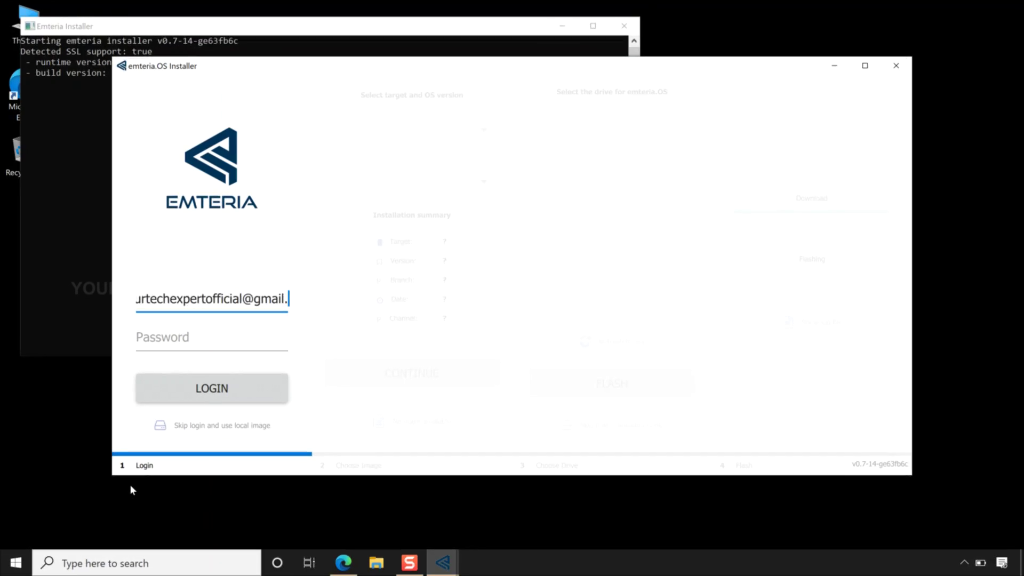
Step: Log in with the account e-mail and password
click(166, 346)
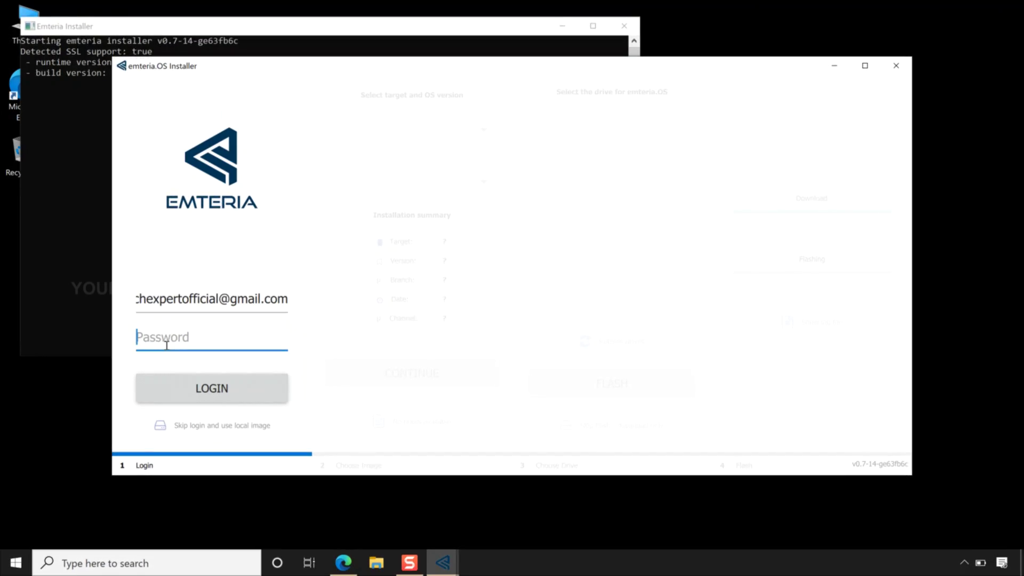
text(•••••••••)
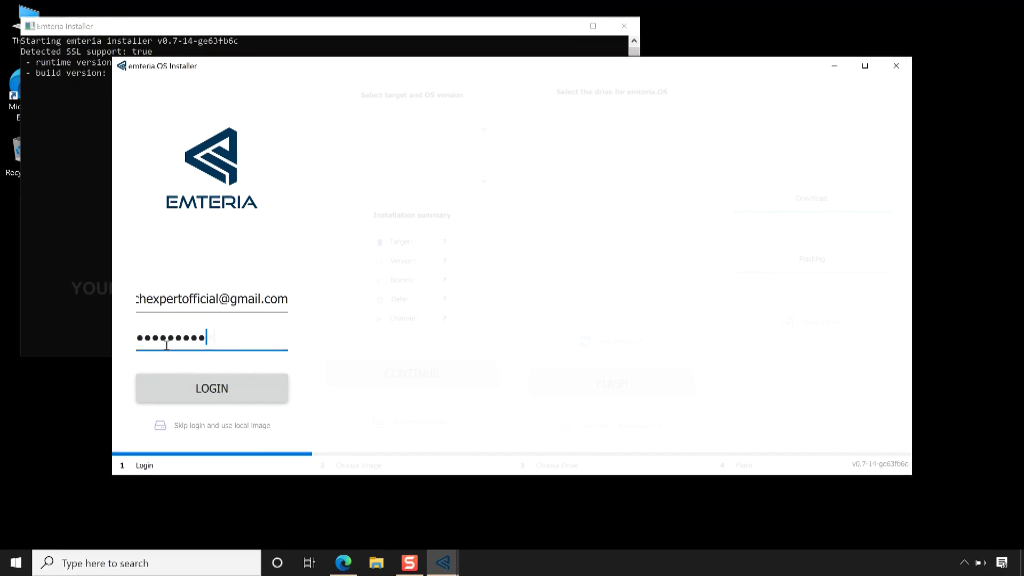
text(•)
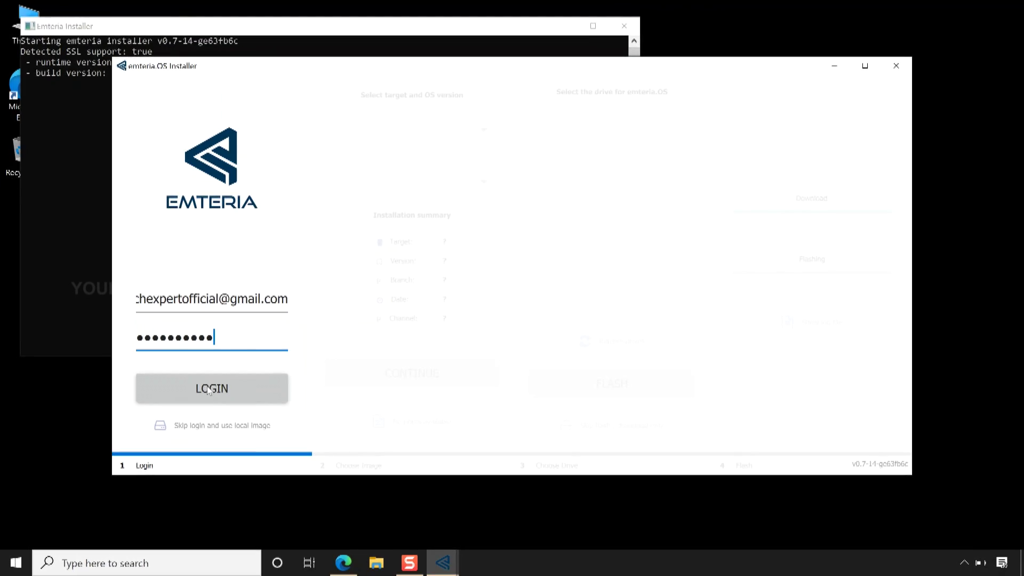
click(209, 390)
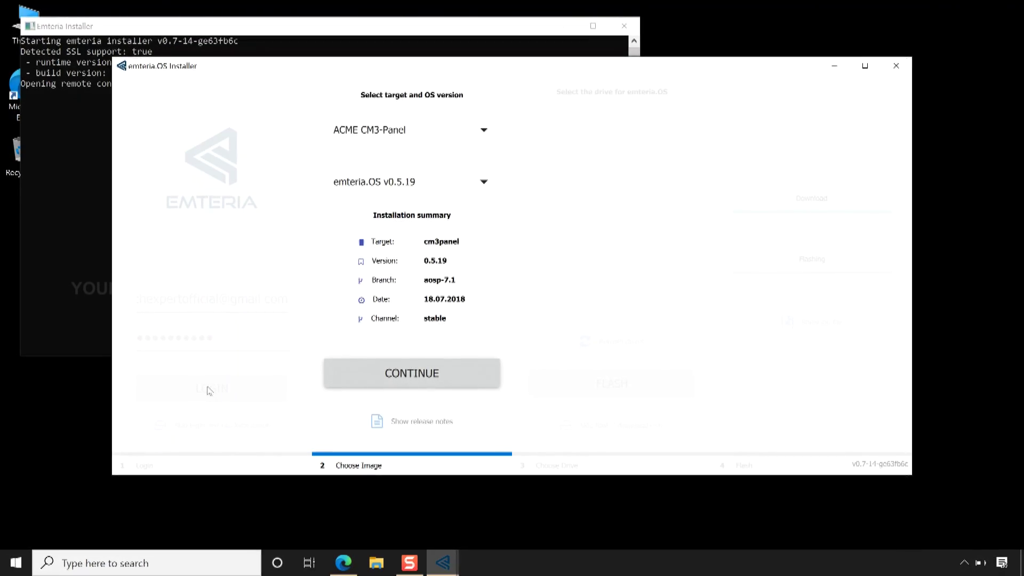
Step: Pick Raspberry Pi 3B/B+ as the target with emteria.OS v1.1.0, then continue to drive selection
click(466, 132)
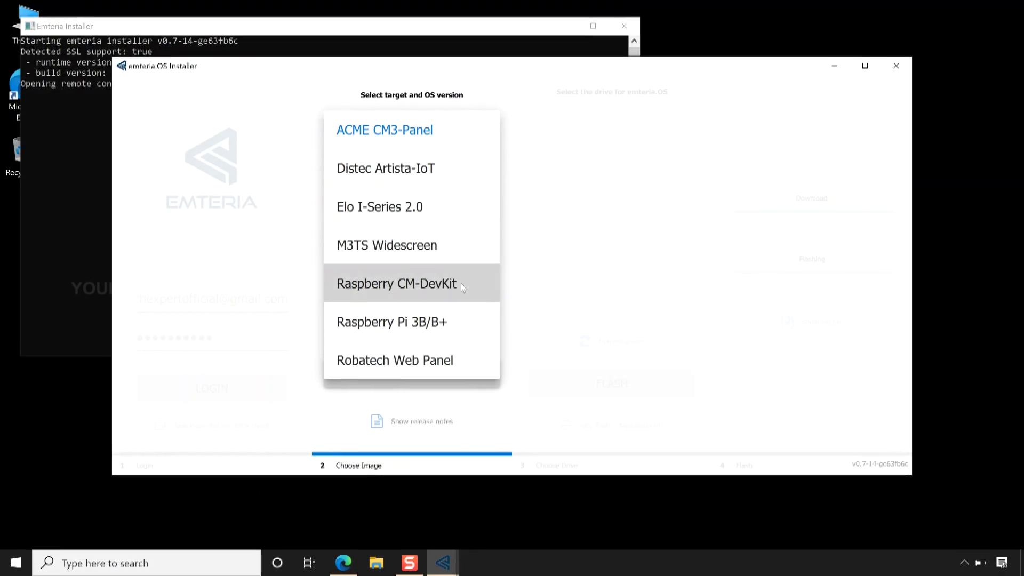
click(462, 323)
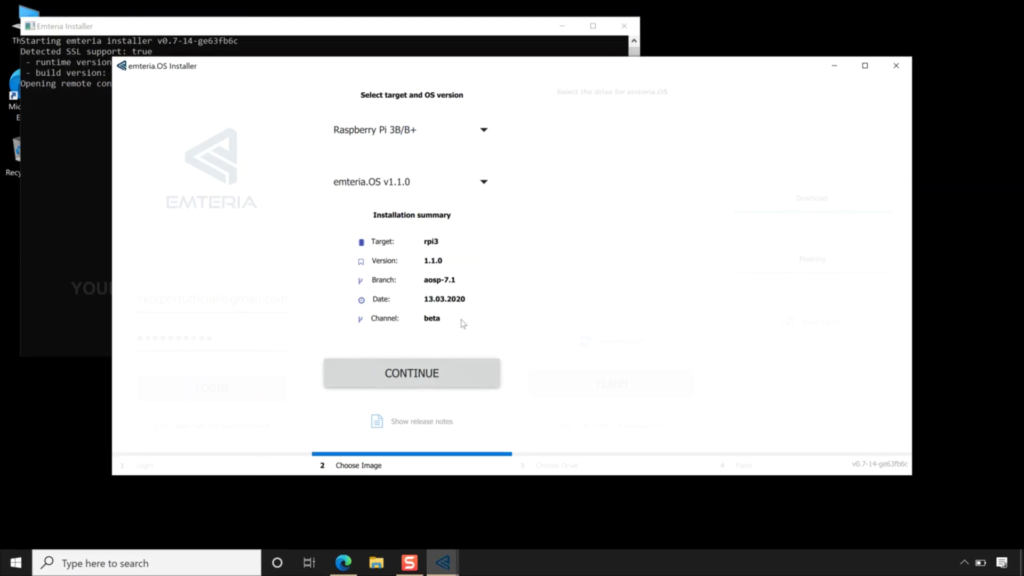
click(474, 190)
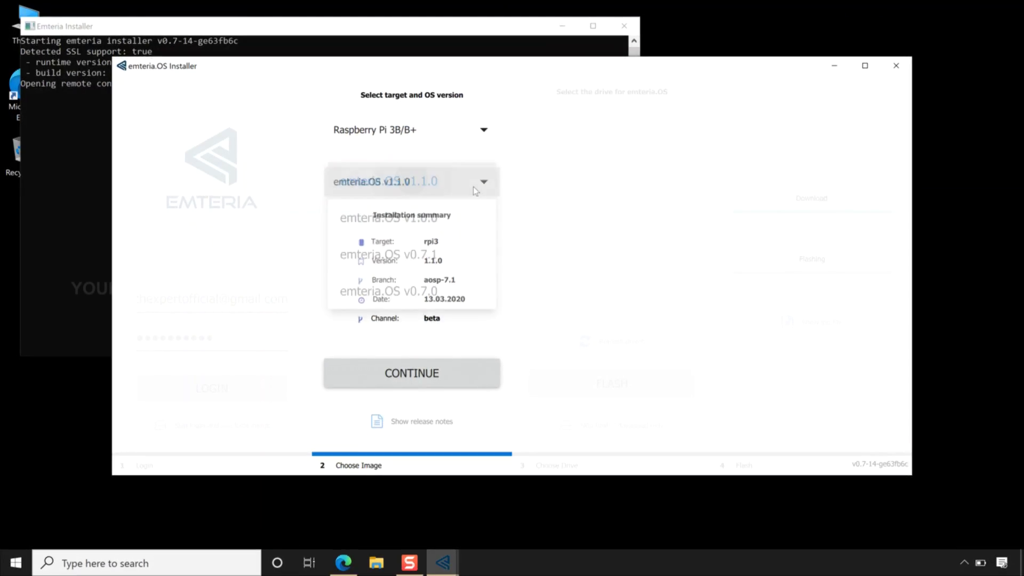
click(475, 190)
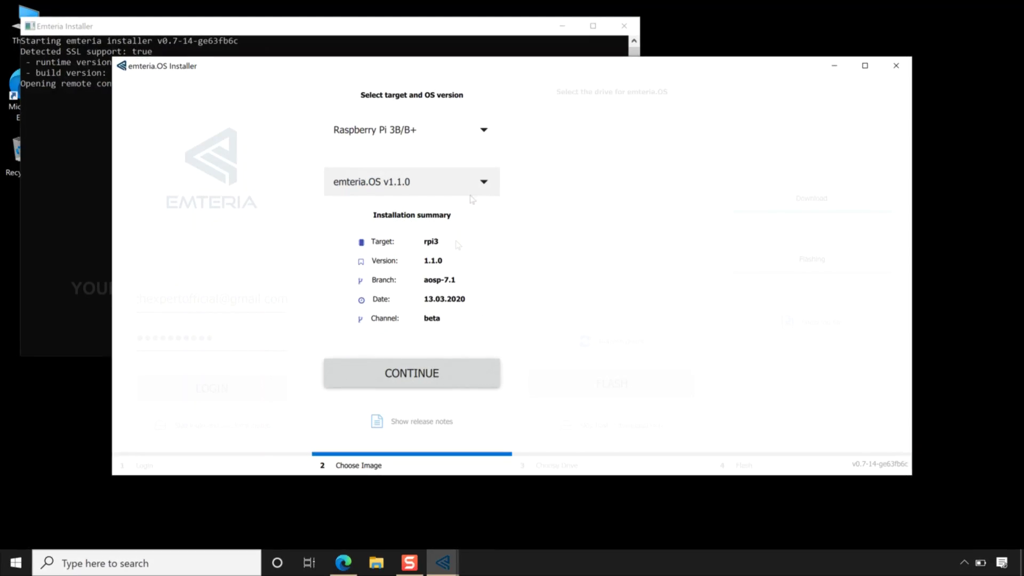
click(420, 374)
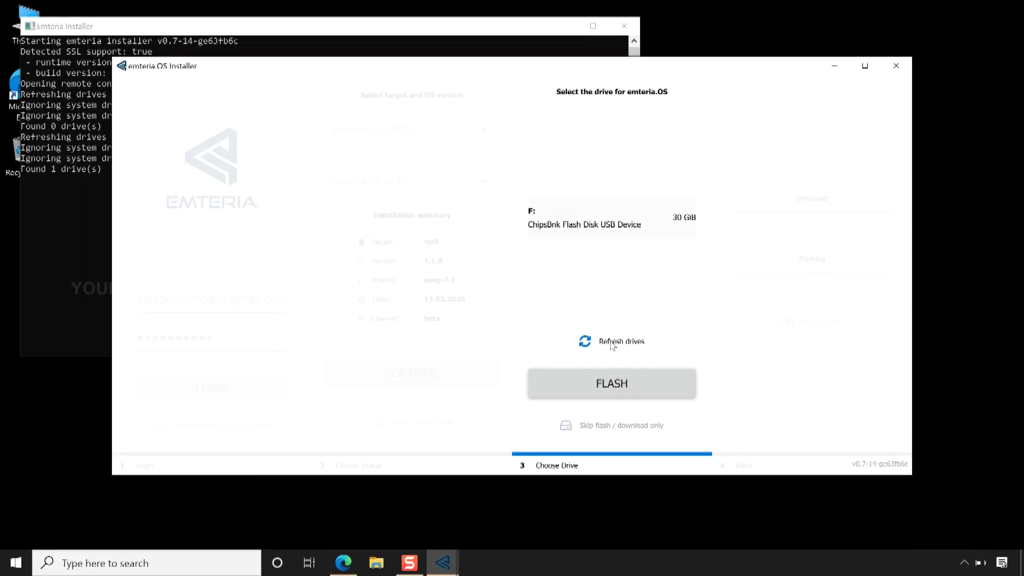
Step: Flash emteria.OS onto drive F:, confirm erasing its data, and exit the installer when finished
click(623, 384)
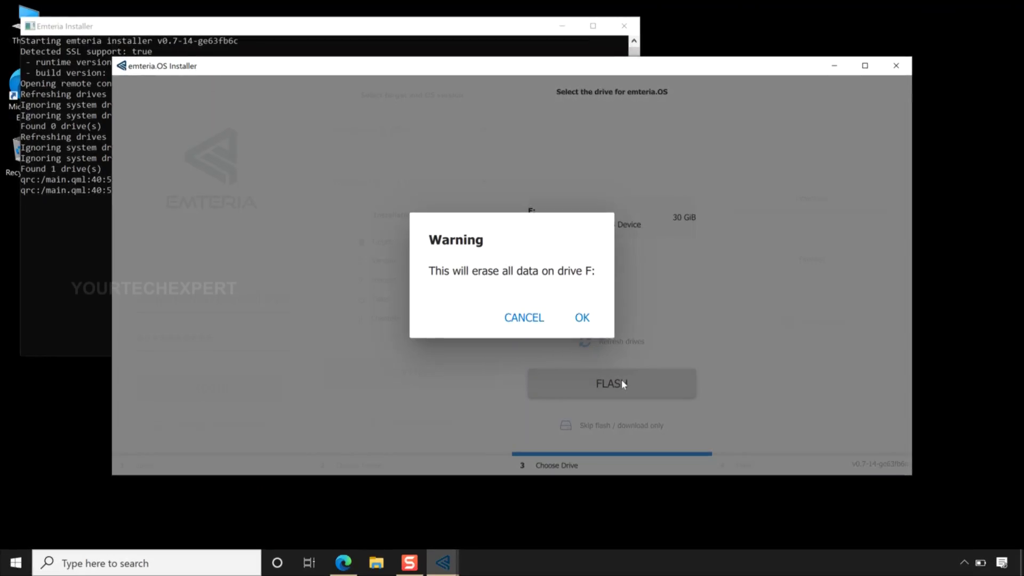
click(582, 318)
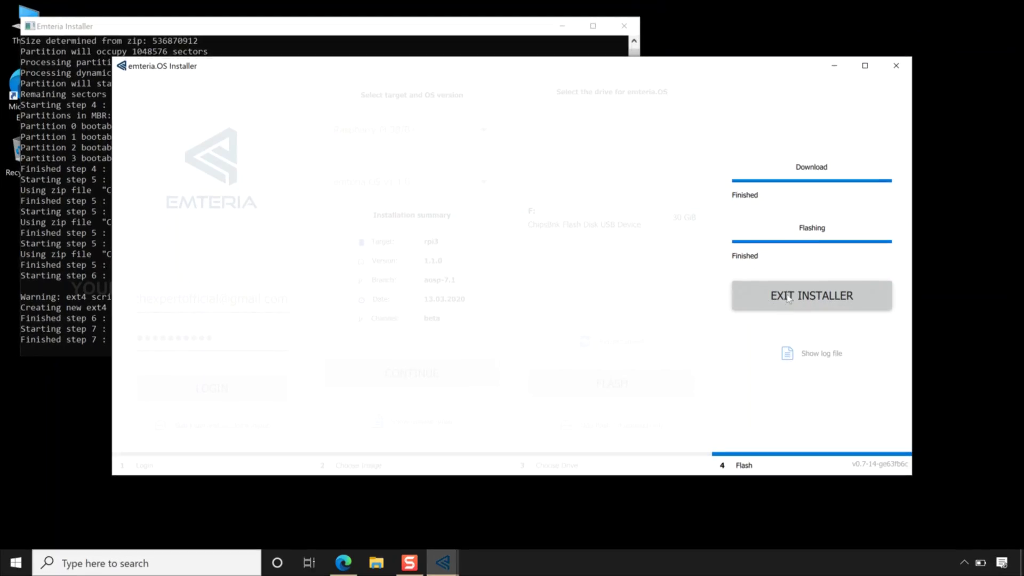
click(789, 298)
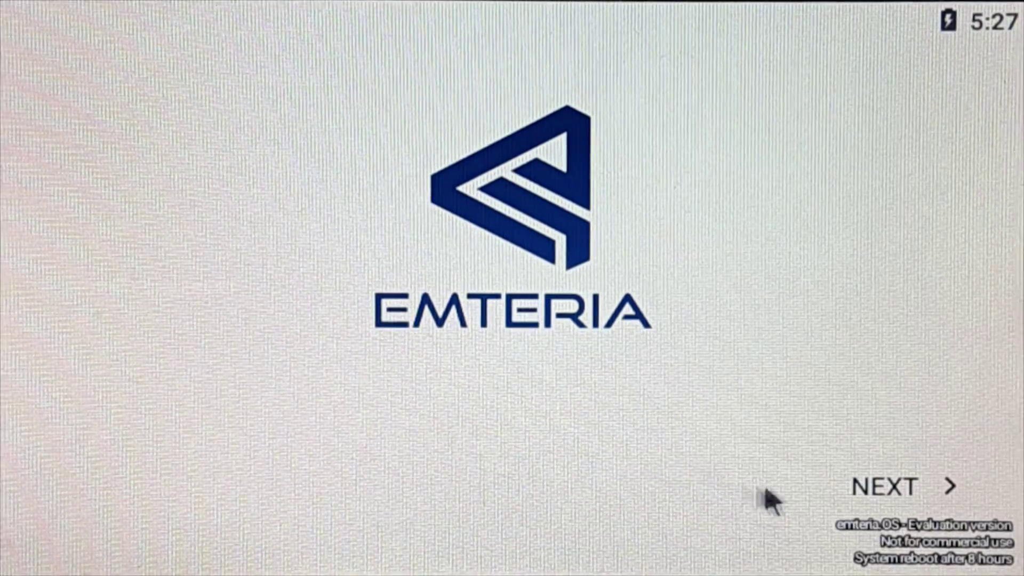
Step: Leave the welcome screen and set the language to English (United States)
click(911, 496)
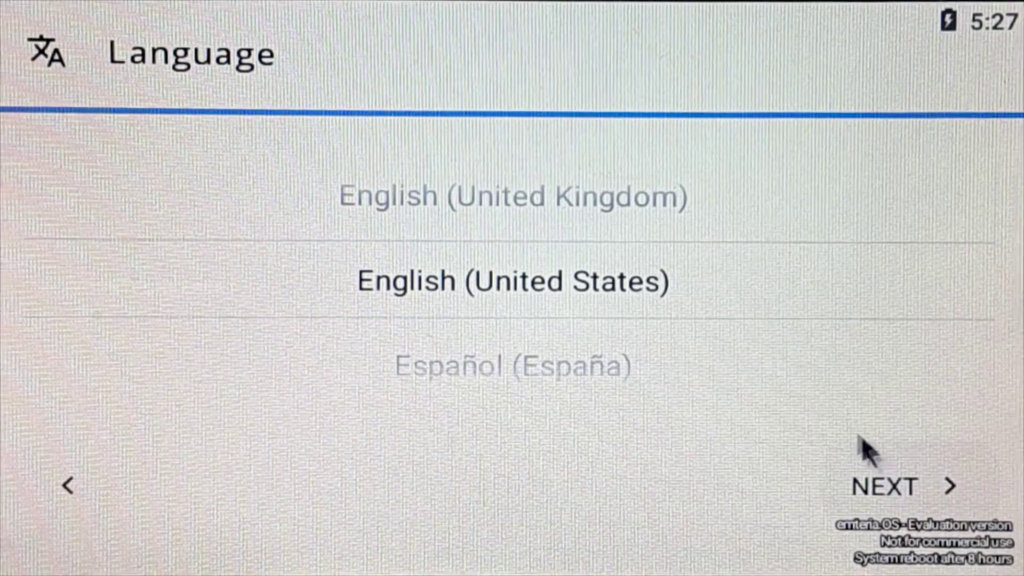
drag(723, 370, 750, 366)
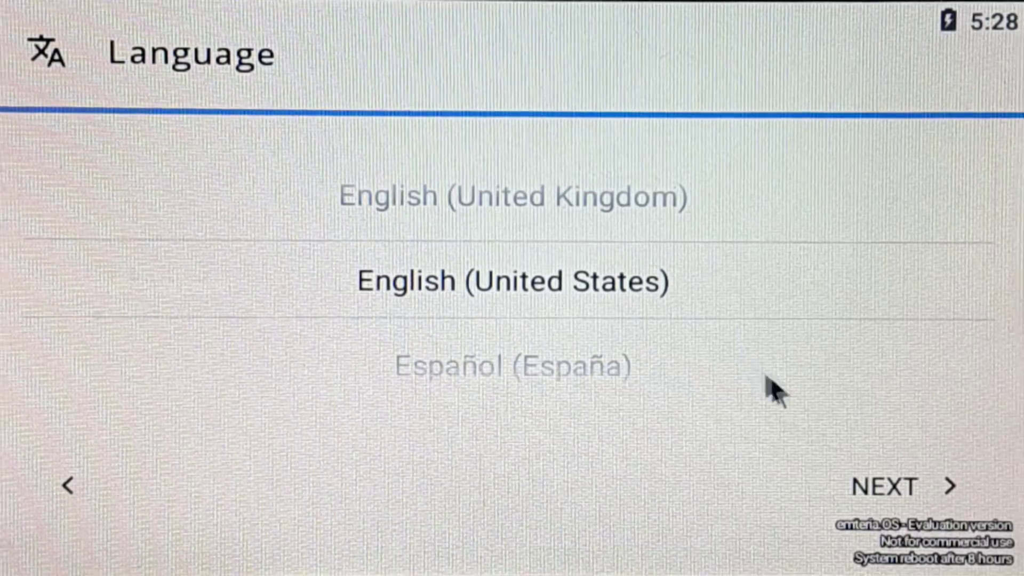
click(899, 492)
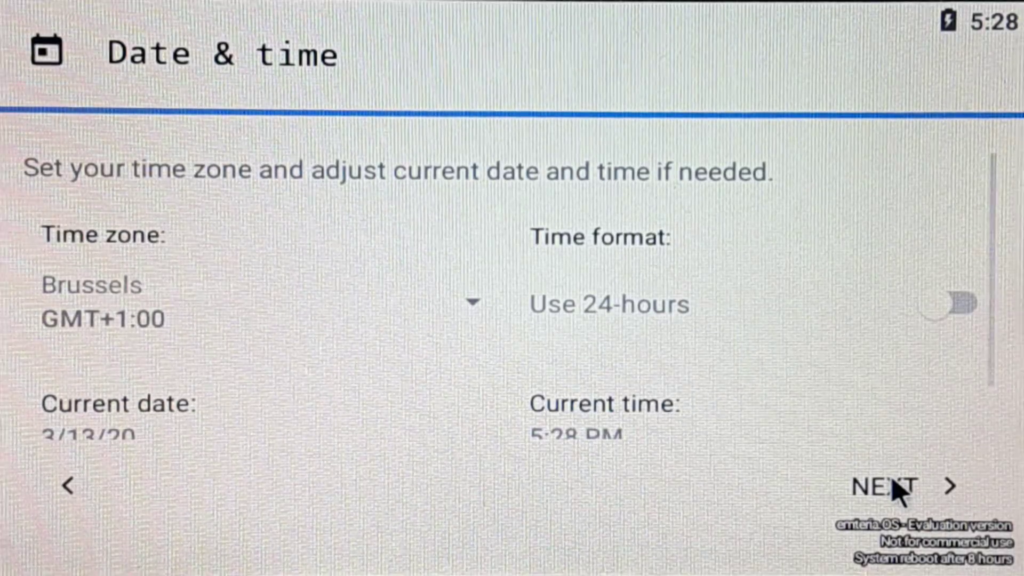
Step: Keep the Brussels GMT+1:00 time zone and date 3/13/20, then continue to Wi-Fi settings
click(475, 301)
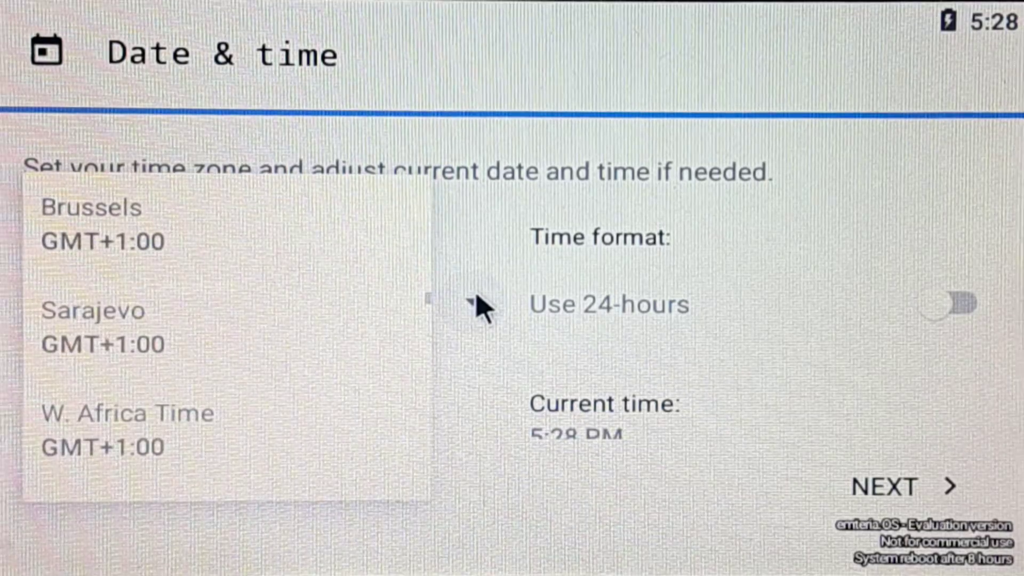
click(479, 308)
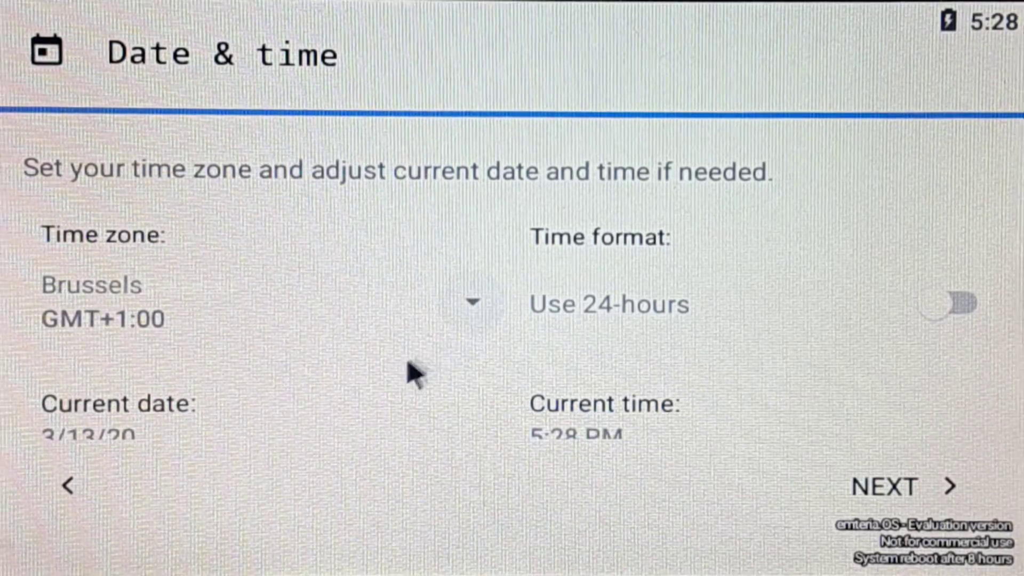
click(344, 443)
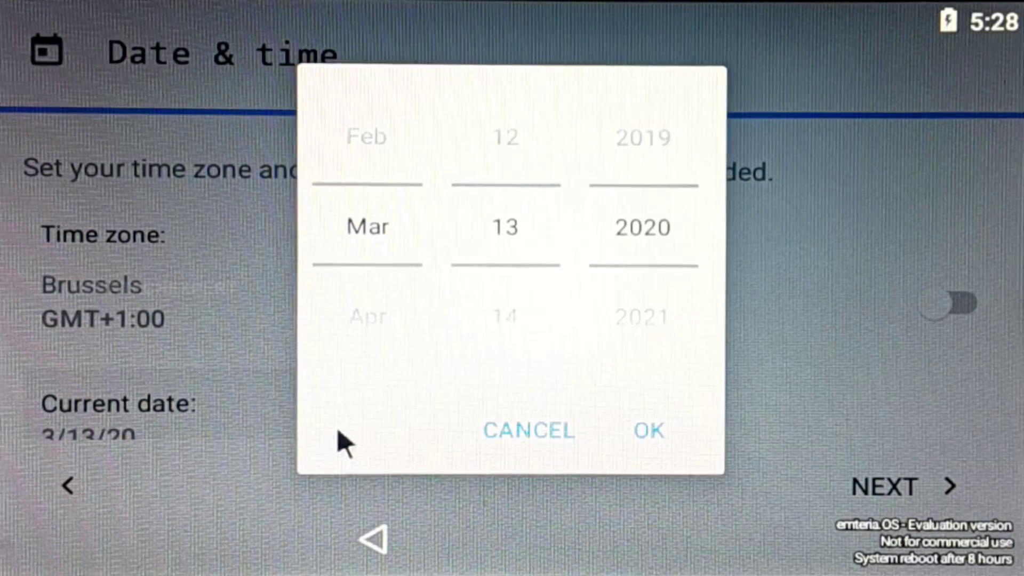
click(513, 434)
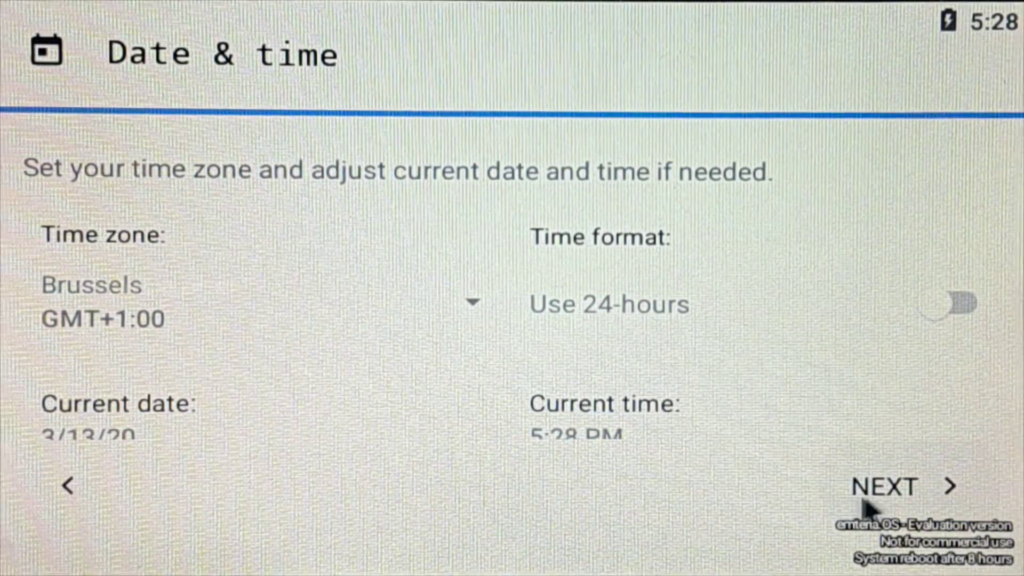
click(909, 479)
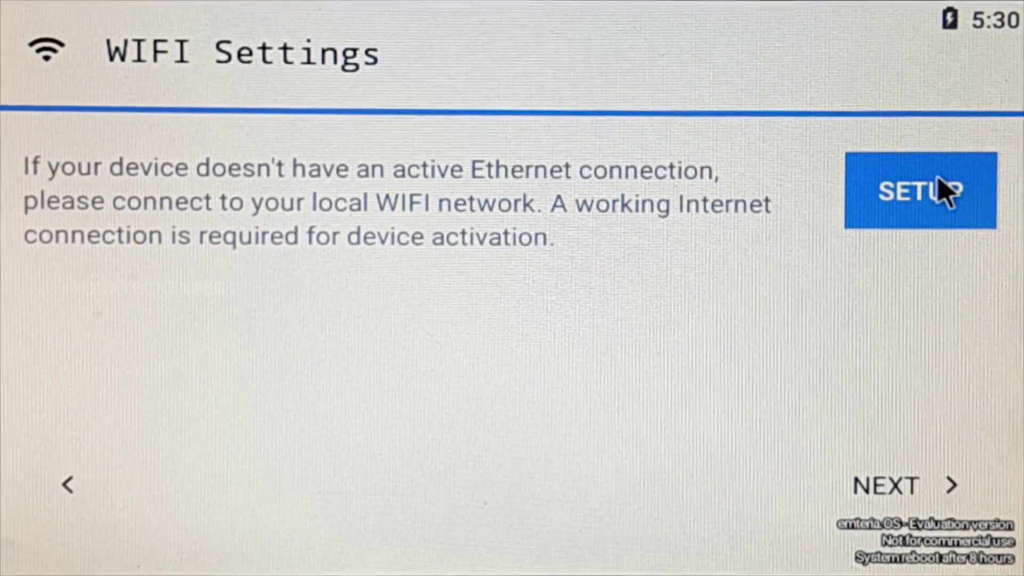
Step: Switch Wi-Fi on and connect the tablet to the Galaxy network
click(929, 184)
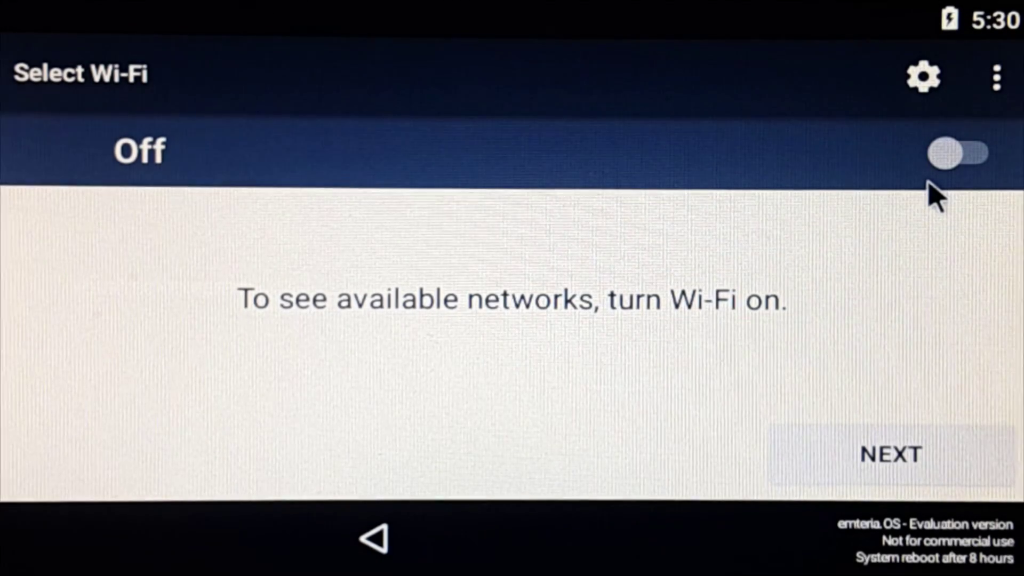
click(964, 160)
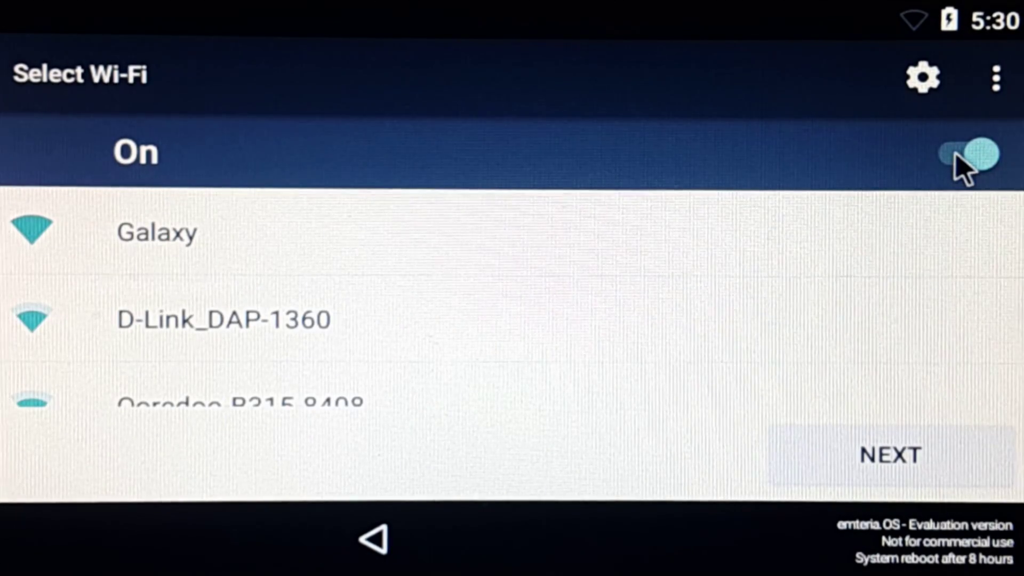
click(887, 249)
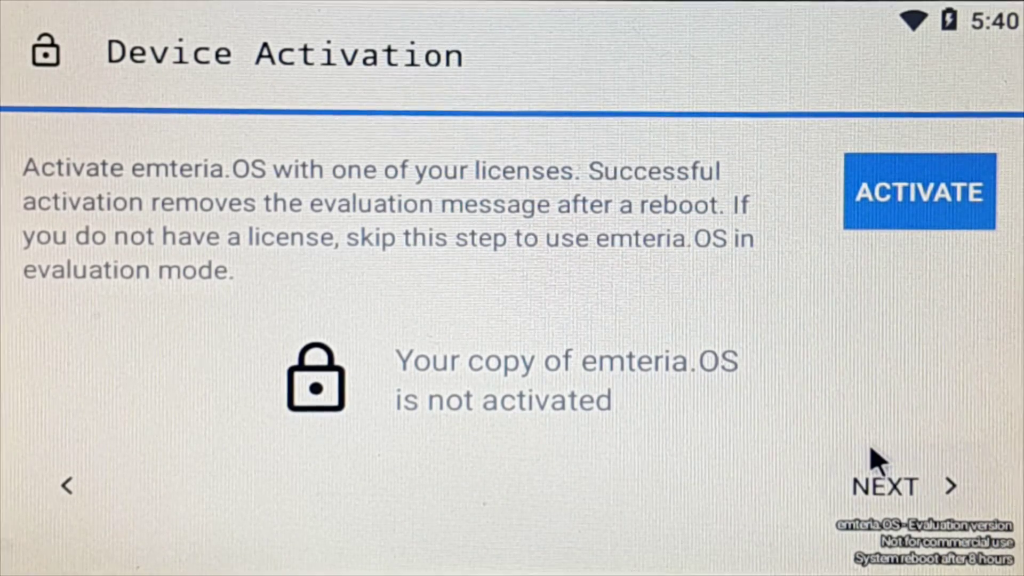
Step: Sign in with the emteria account credentials and confirm the detected activation code for this device
click(931, 205)
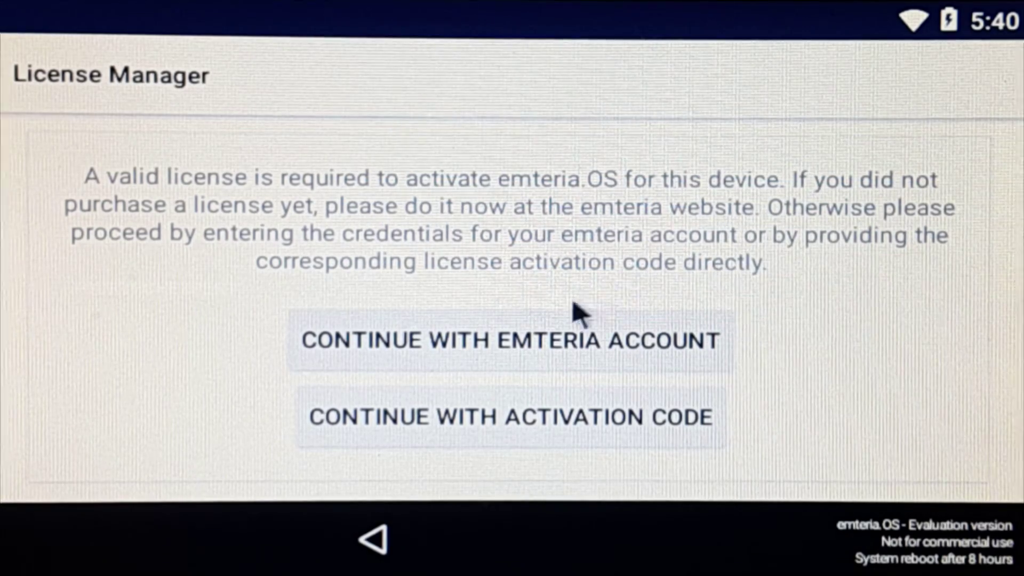
click(512, 337)
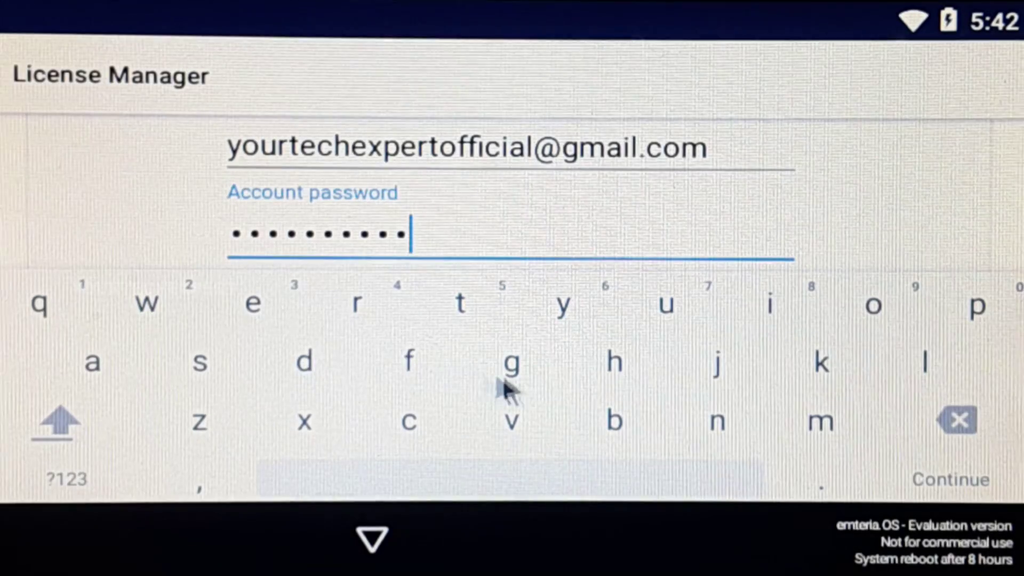
click(950, 479)
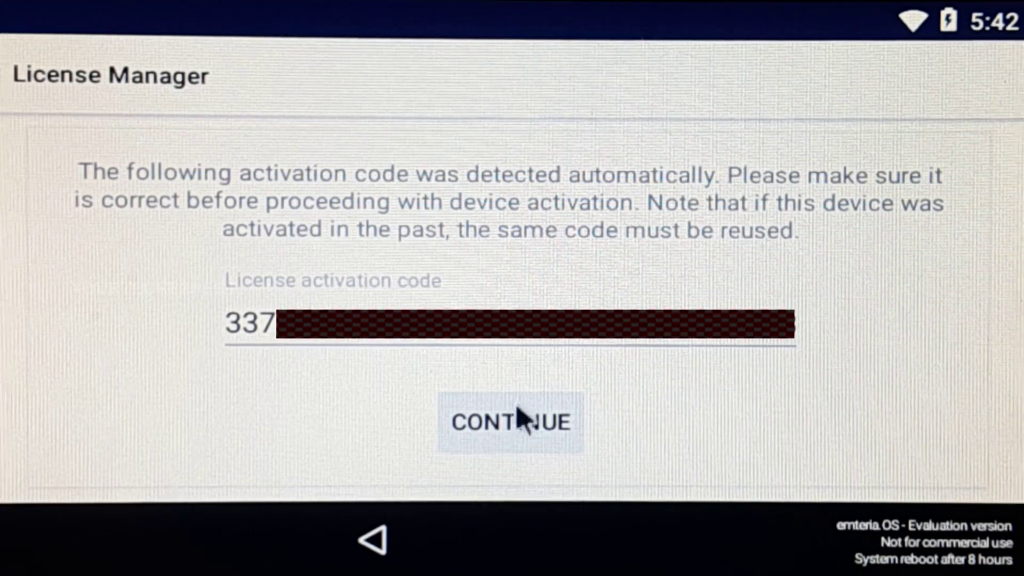
click(503, 428)
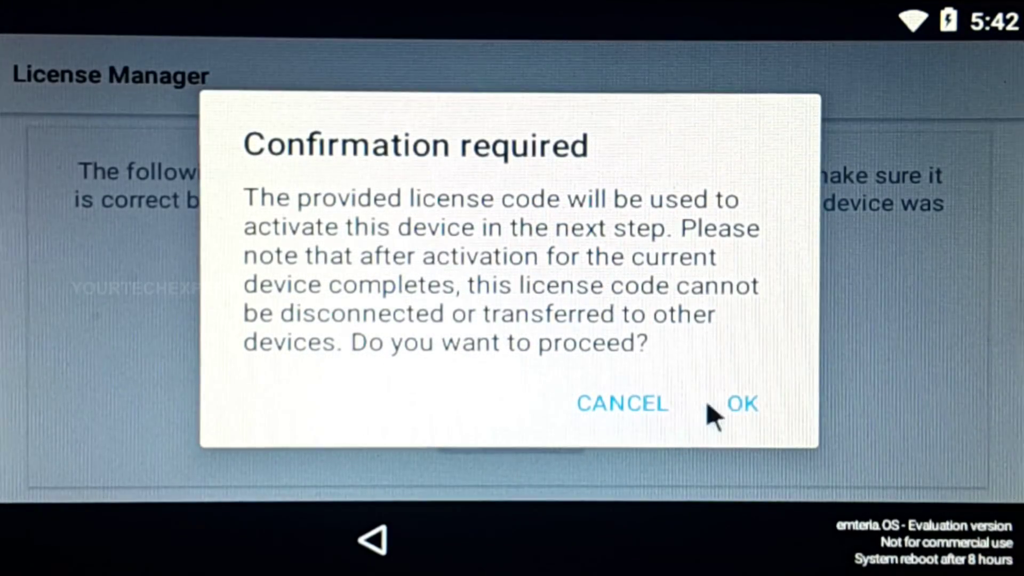
click(742, 406)
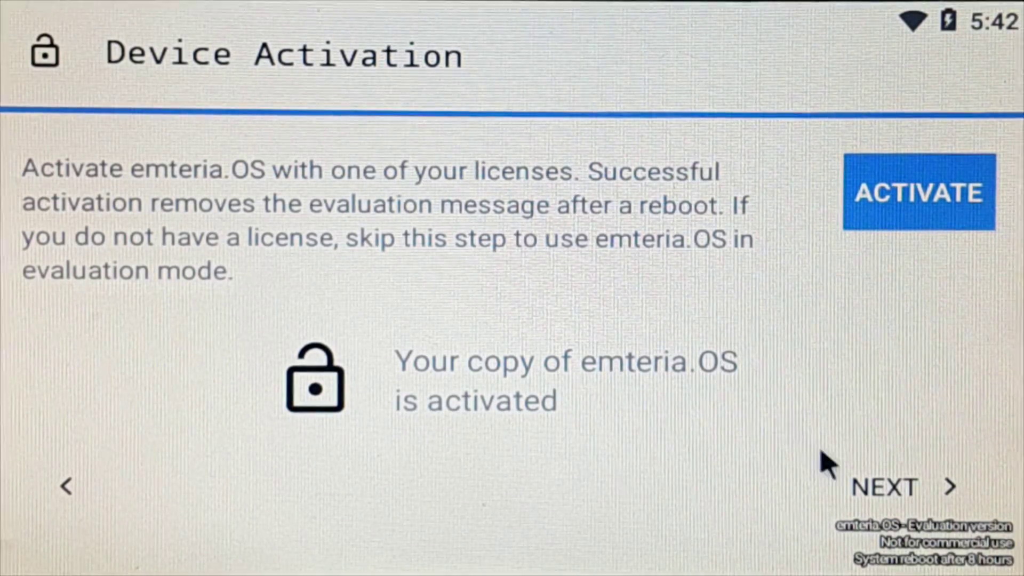
click(901, 494)
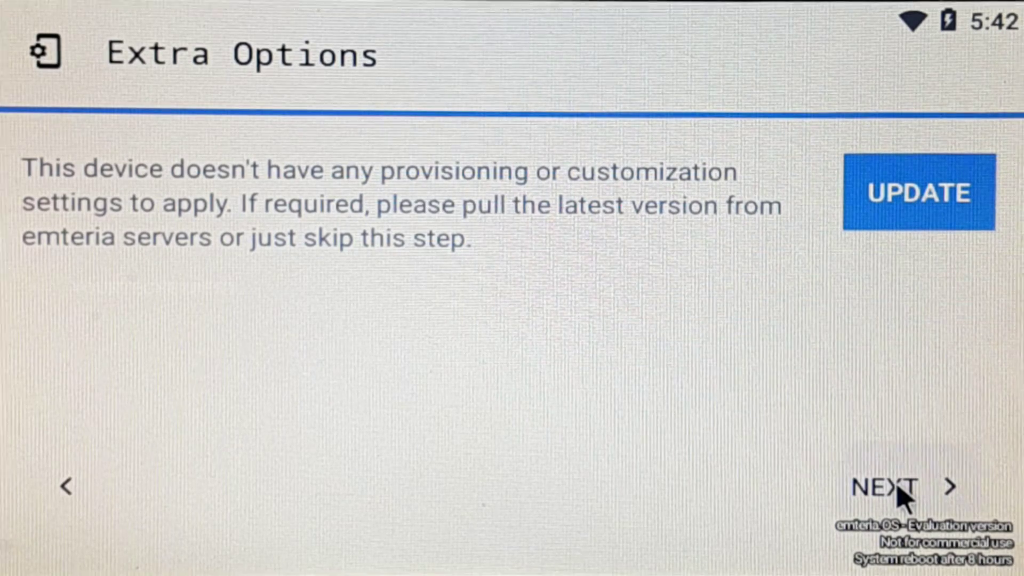
Step: Skip Extra Options, agree to the terms and conditions of use, and continue
click(903, 496)
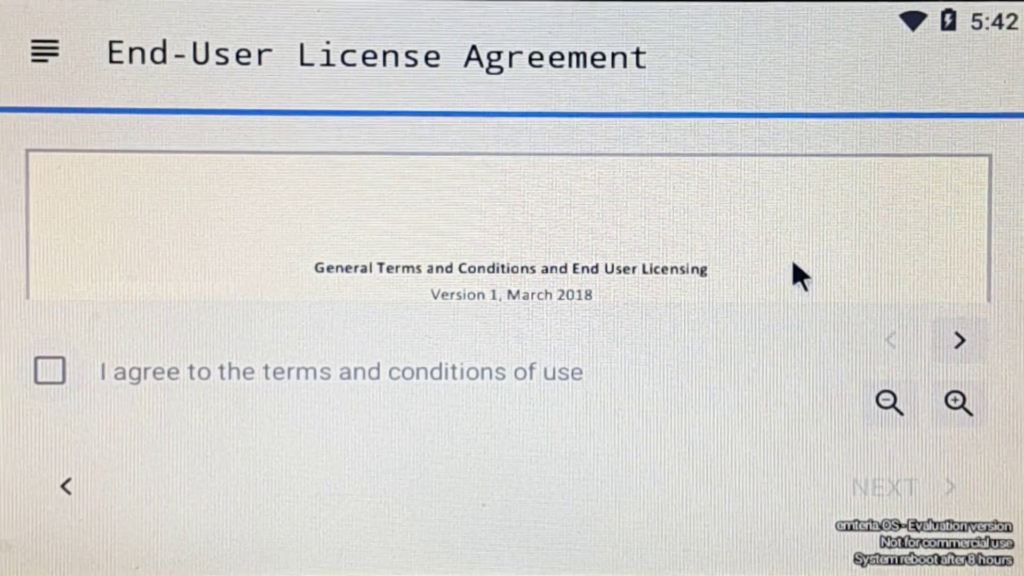
scroll(788, 271, down, 5)
scroll(788, 264, down, 10)
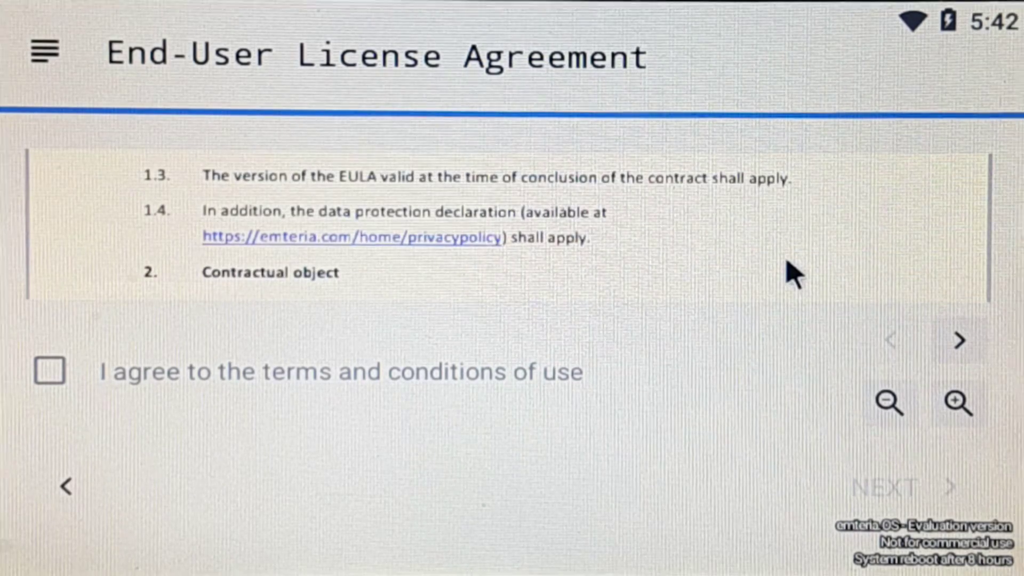
scroll(788, 269, down, 8)
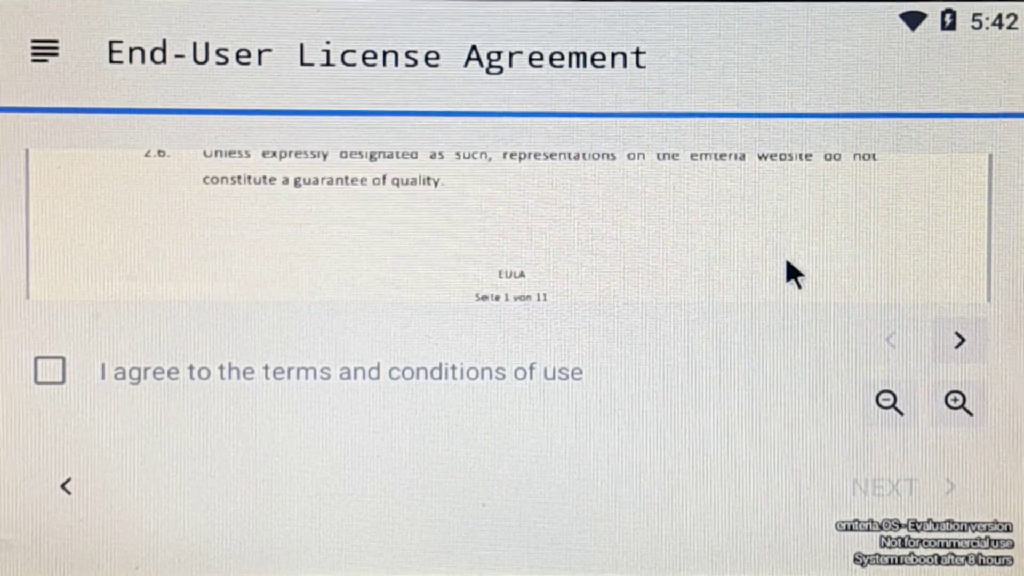
click(56, 382)
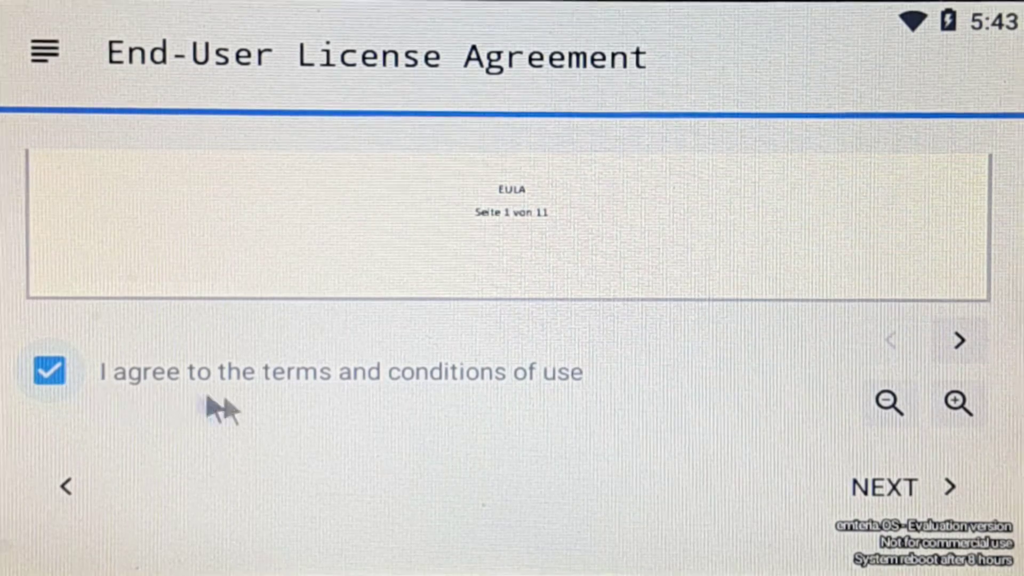
click(894, 487)
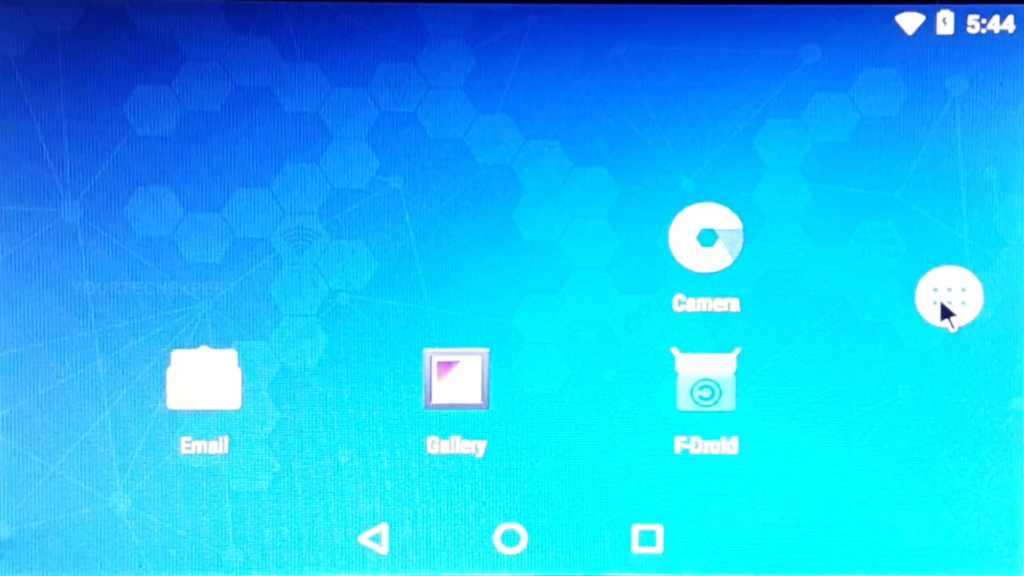
Step: Review the About tablet page in Settings, then launch the F-Droid app
click(940, 302)
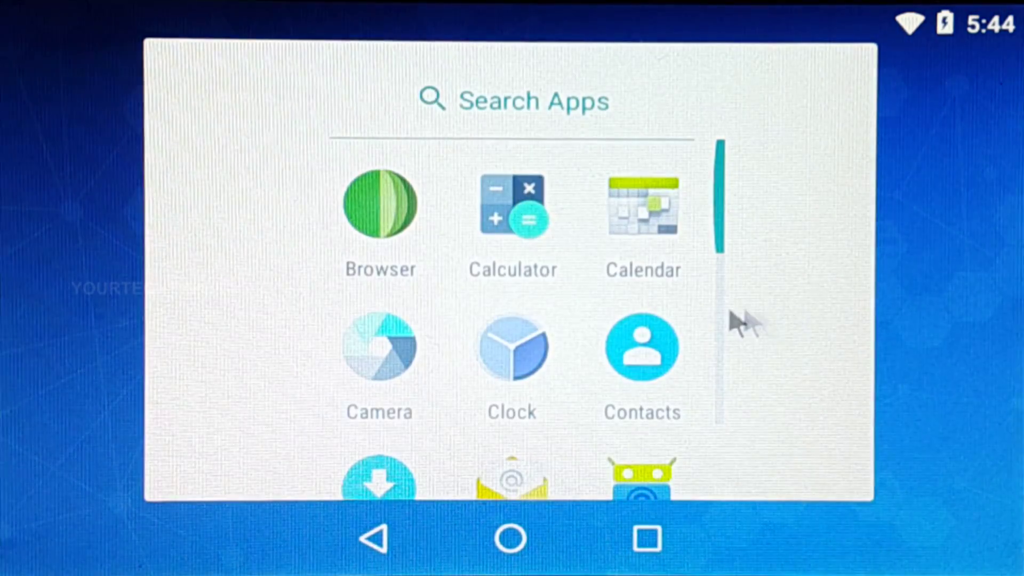
scroll(690, 320, down, 5)
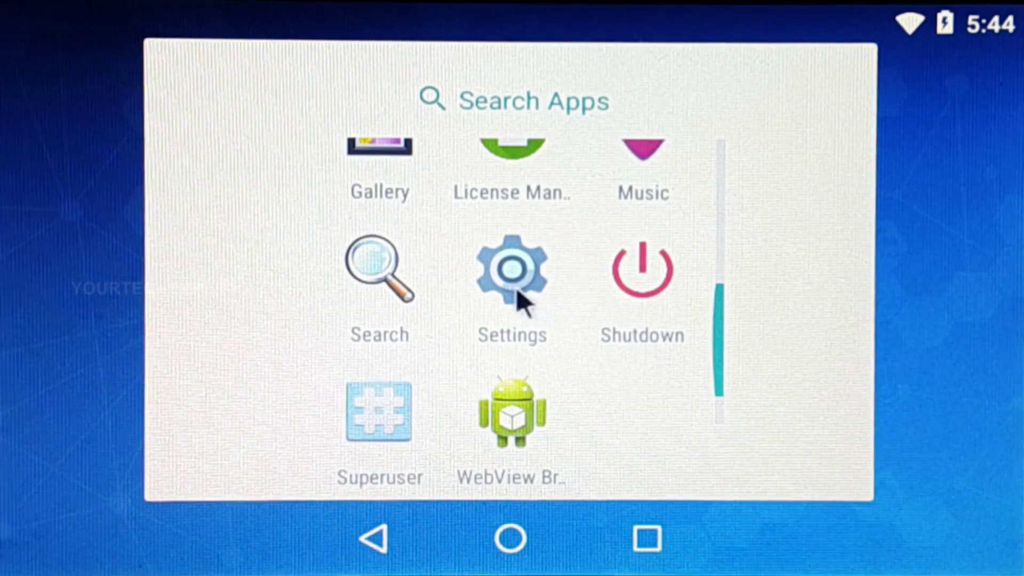
click(513, 292)
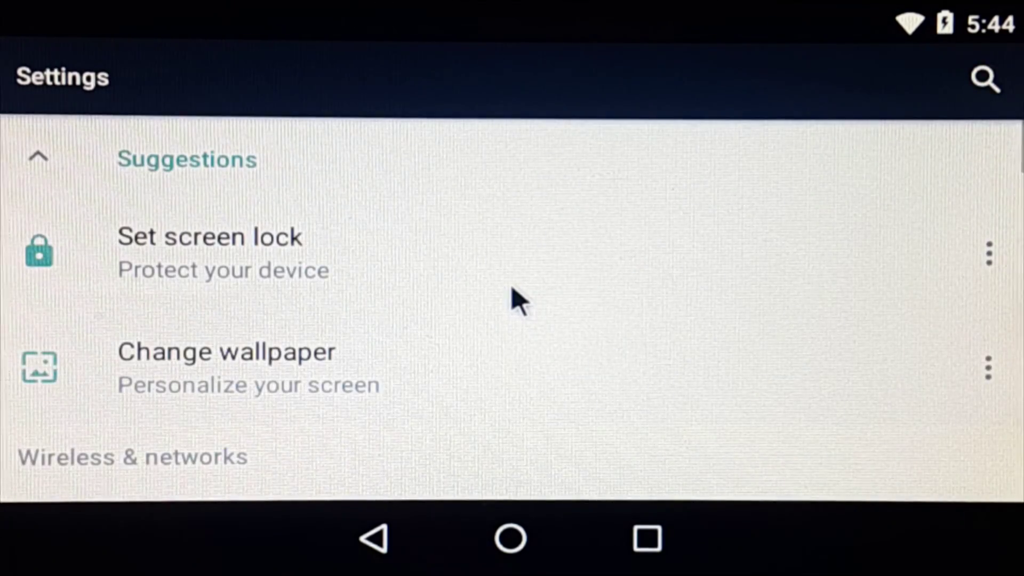
scroll(511, 288, down, 15)
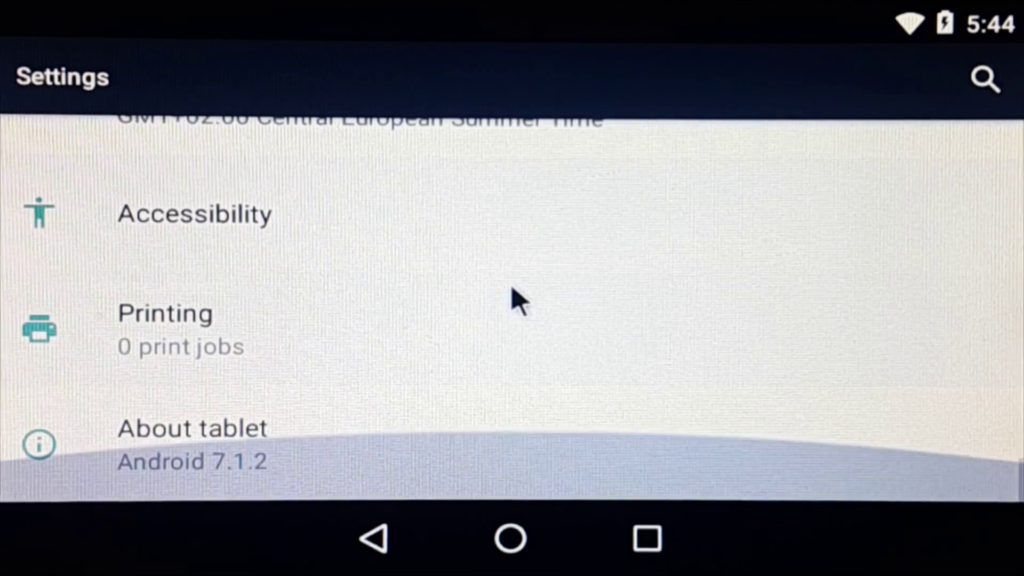
click(528, 438)
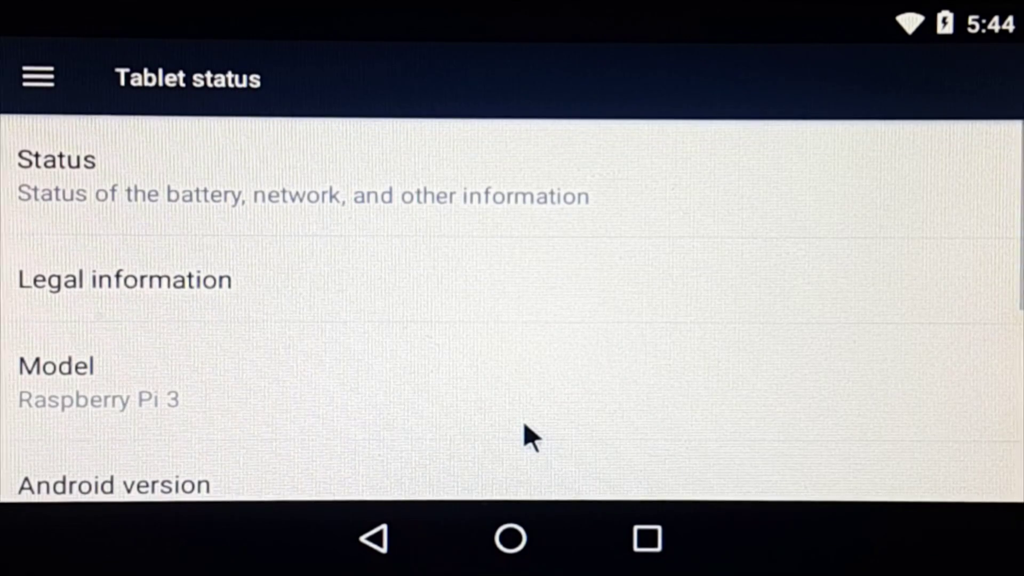
scroll(528, 437, down, 5)
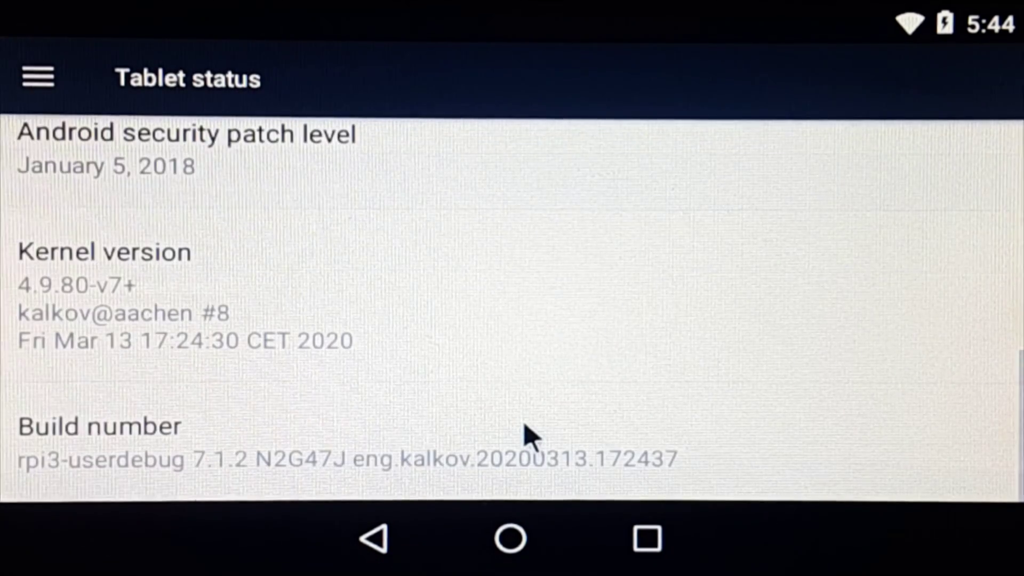
scroll(525, 427, up, 5)
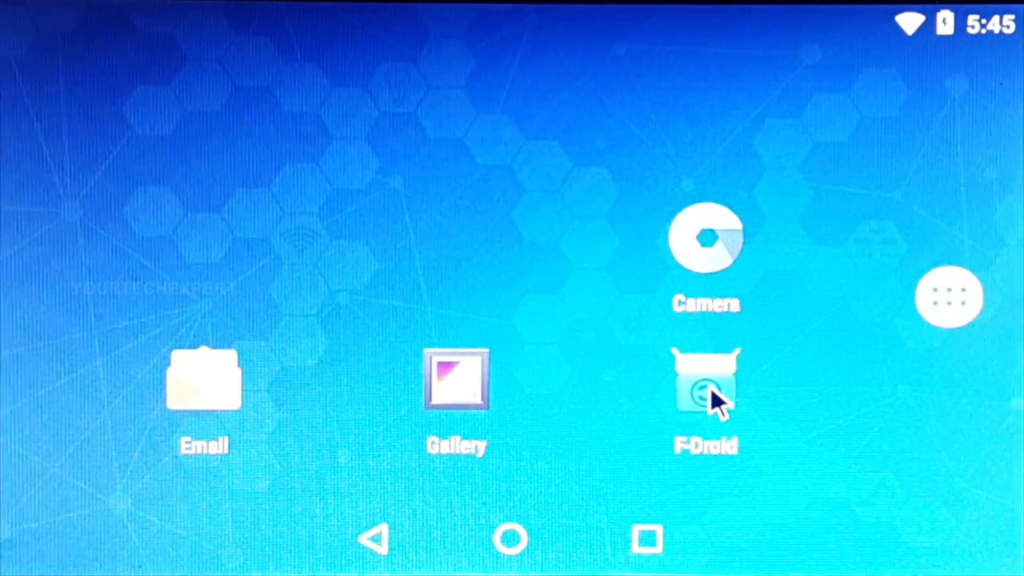
click(711, 387)
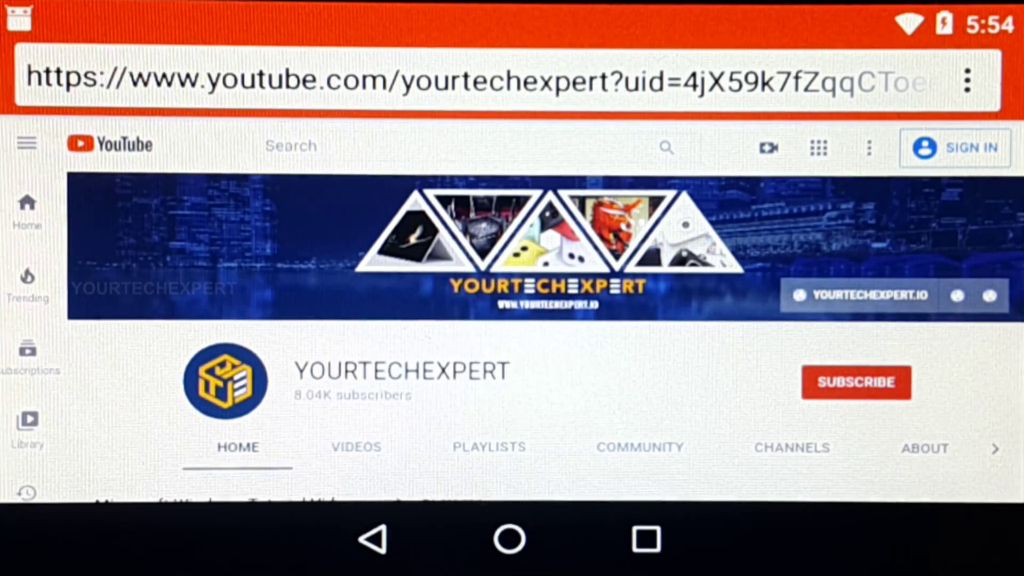
Step: Scroll the YOURTECHEXPERT channel home page down to its Popular Playlists rows
scroll(971, 377, down, 4)
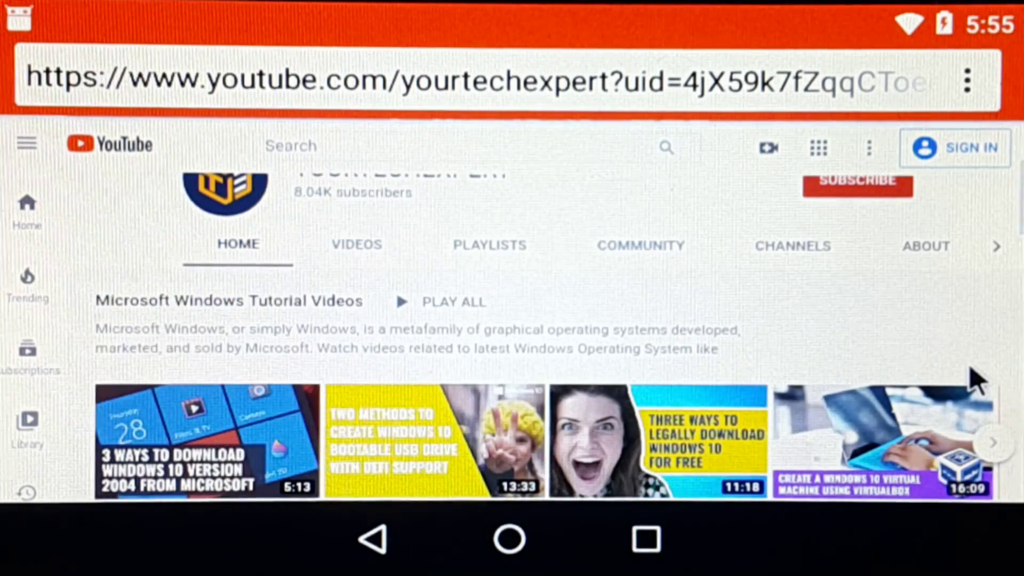
scroll(971, 377, down, 4)
scroll(976, 380, down, 10)
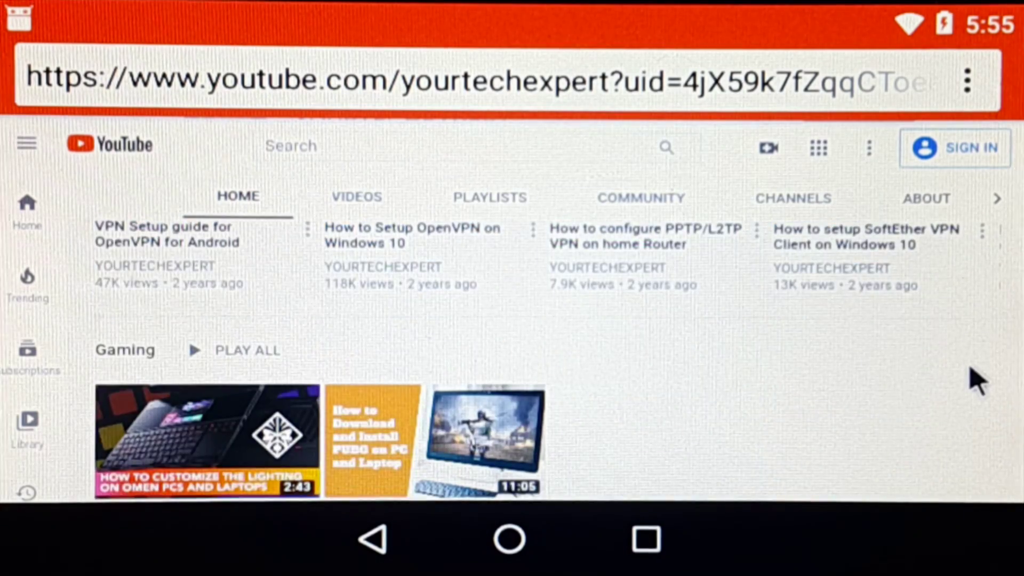
scroll(976, 380, down, 5)
scroll(975, 380, down, 4)
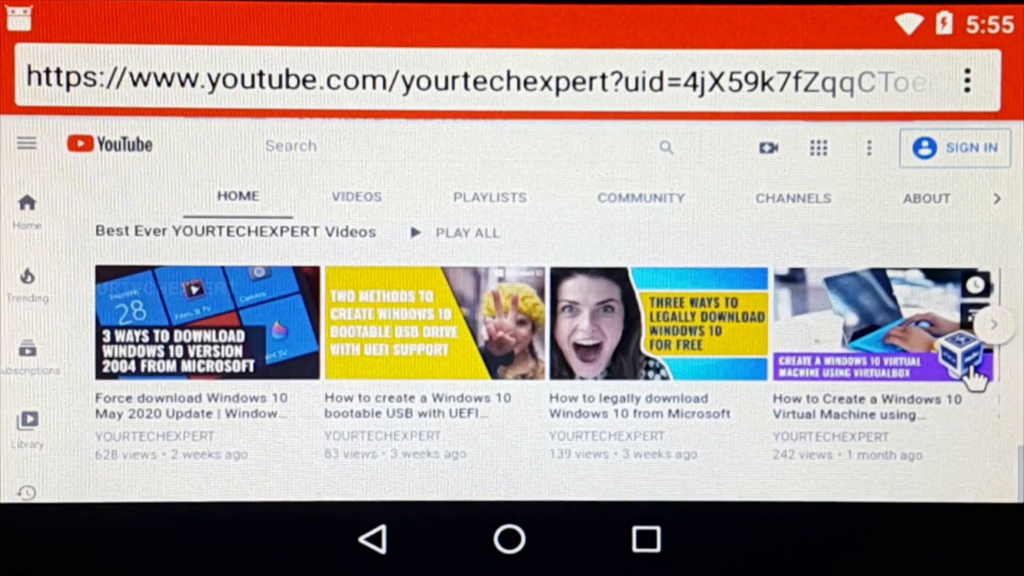
scroll(975, 380, up, 10)
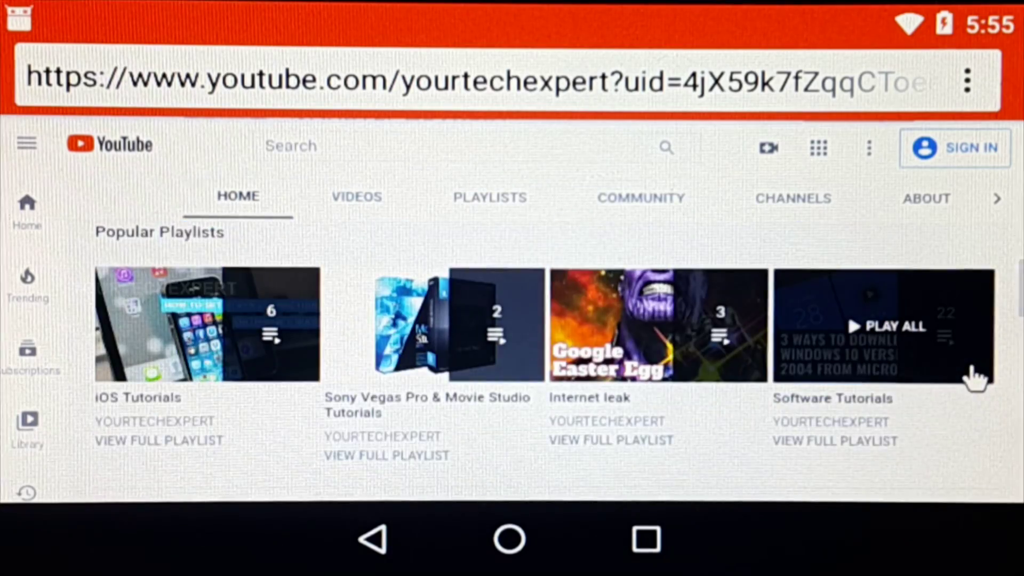